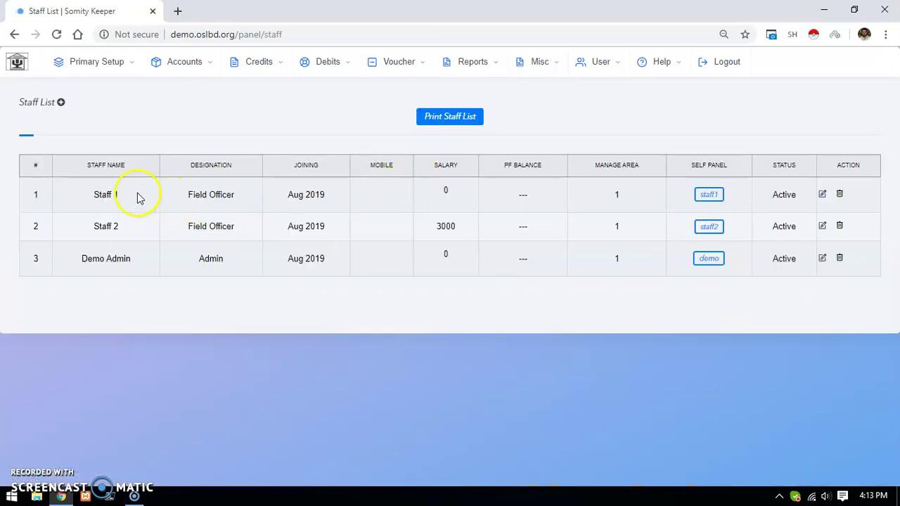
# - Set the monthly salary of Staff 1 to 5000 and save the staff record
pyautogui.moveTo(100, 226); pyautogui.dragTo(126, 229)
pyautogui.moveTo(104, 260); pyautogui.dragTo(136, 257)
pyautogui.click(136, 257)
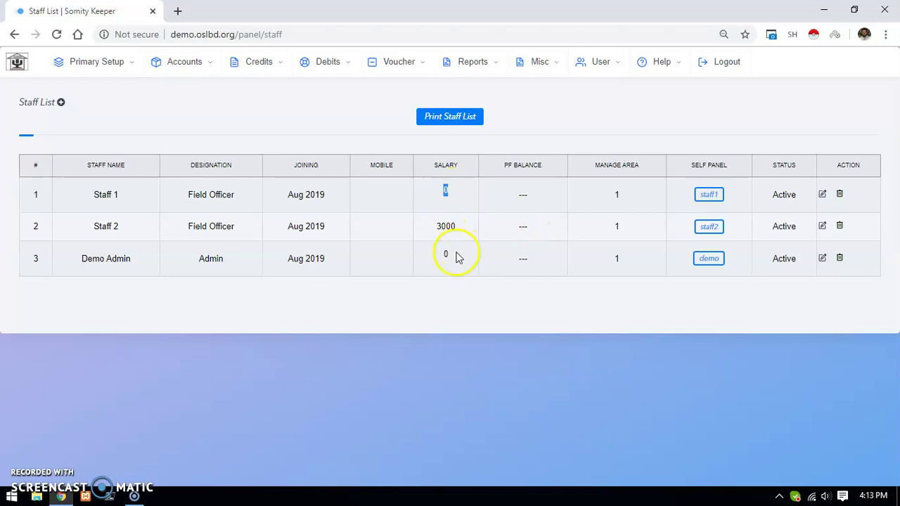
pyautogui.click(822, 196)
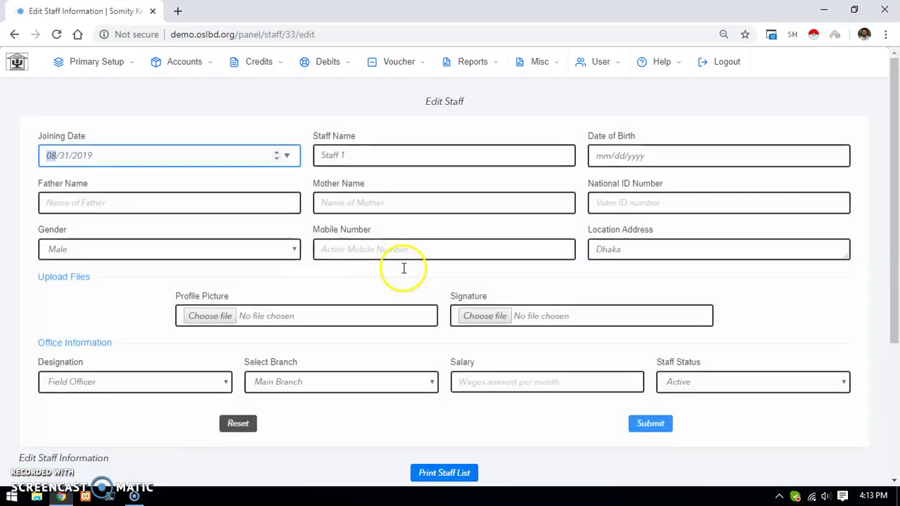
pyautogui.click(513, 378)
pyautogui.write('5000')
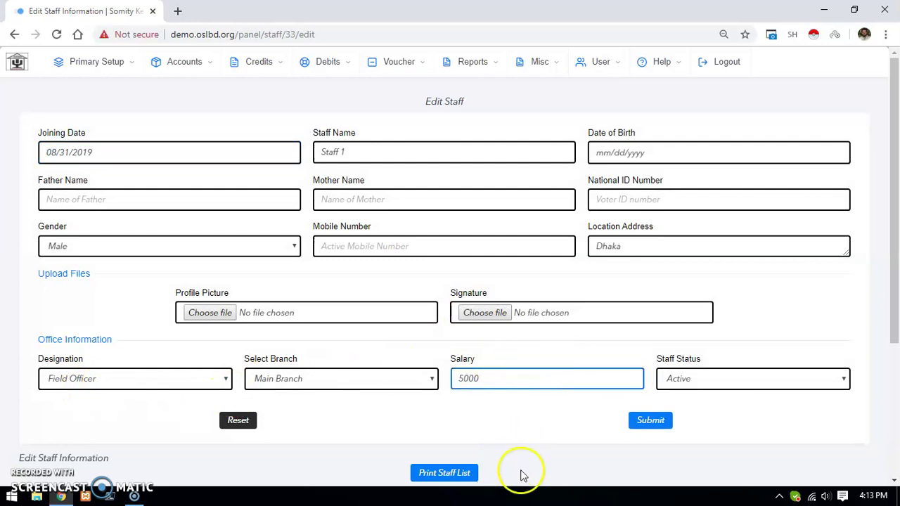
pyautogui.click(650, 420)
pyautogui.press('Return')
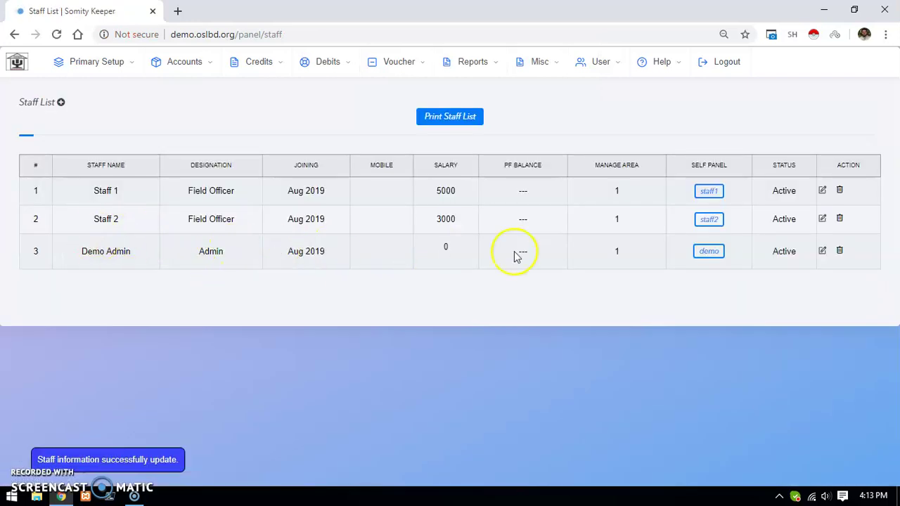
# - Update the Demo Admin staff record with a monthly salary of 15000
pyautogui.click(821, 251)
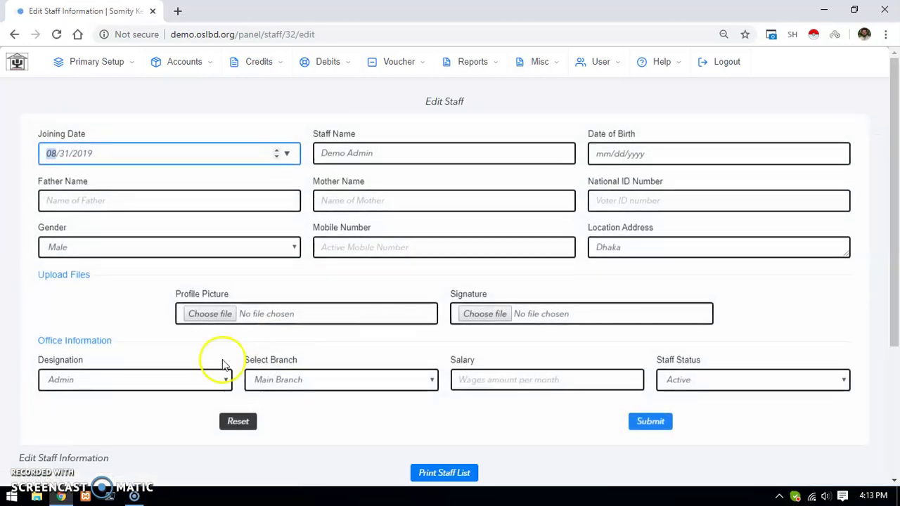
pyautogui.click(527, 381)
pyautogui.write('15000')
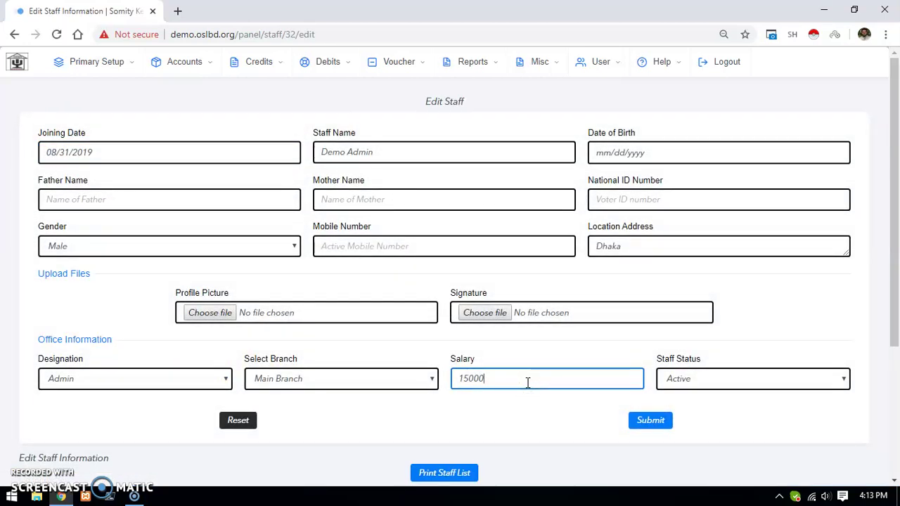
pyautogui.click(654, 422)
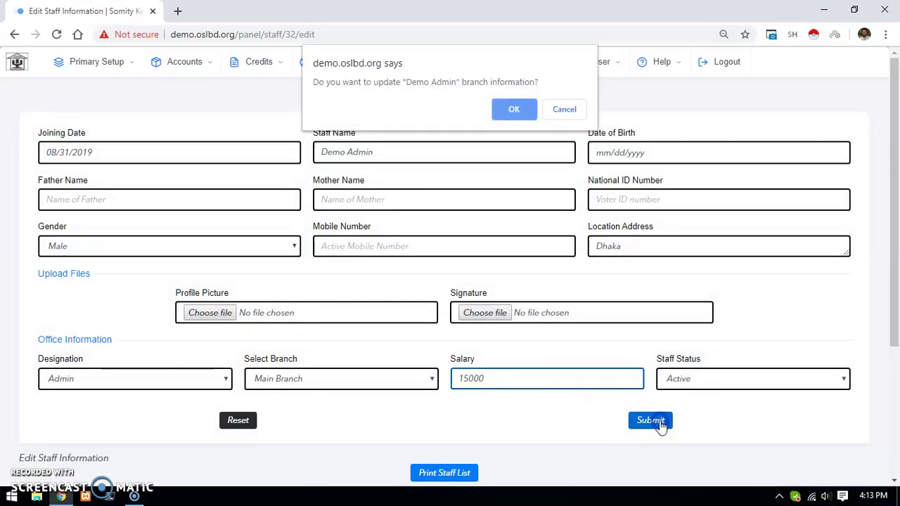
pyautogui.press('Return')
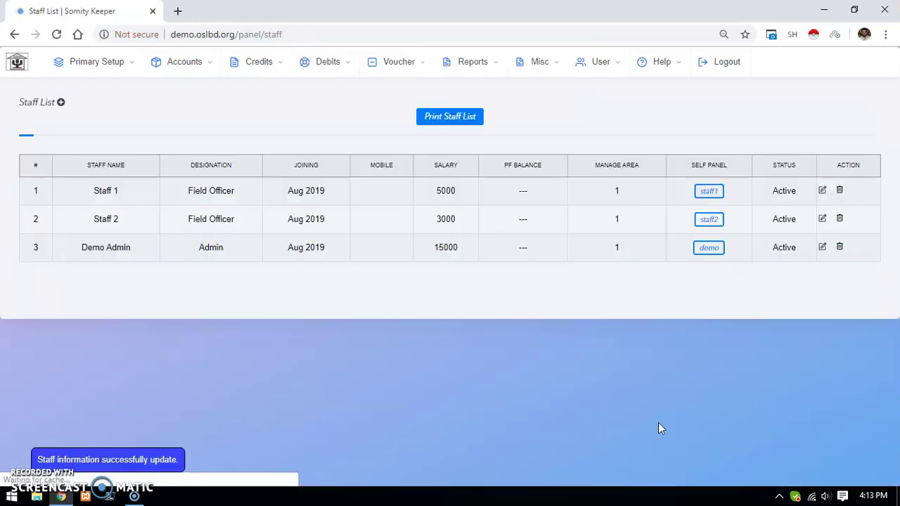
# - Generate the printable staff list for all branches with active status, check the salary column, and close the report
pyautogui.click(443, 116)
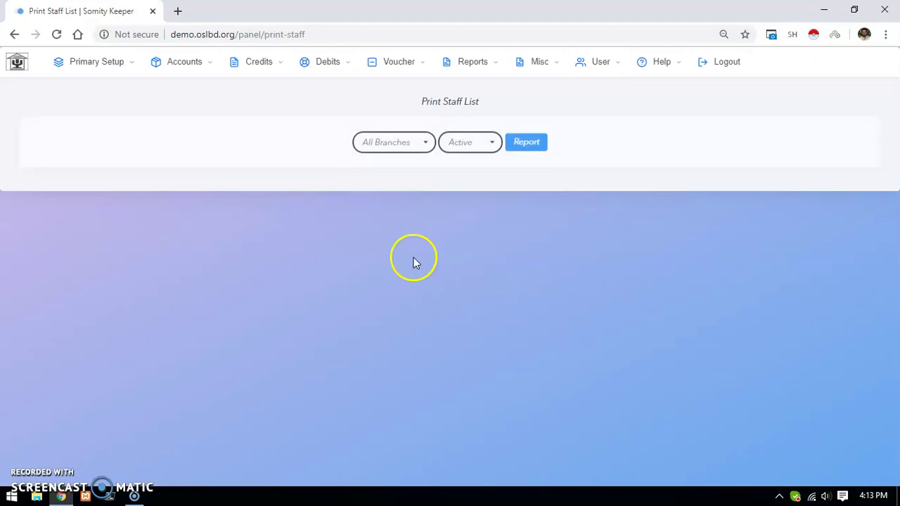
pyautogui.click(524, 141)
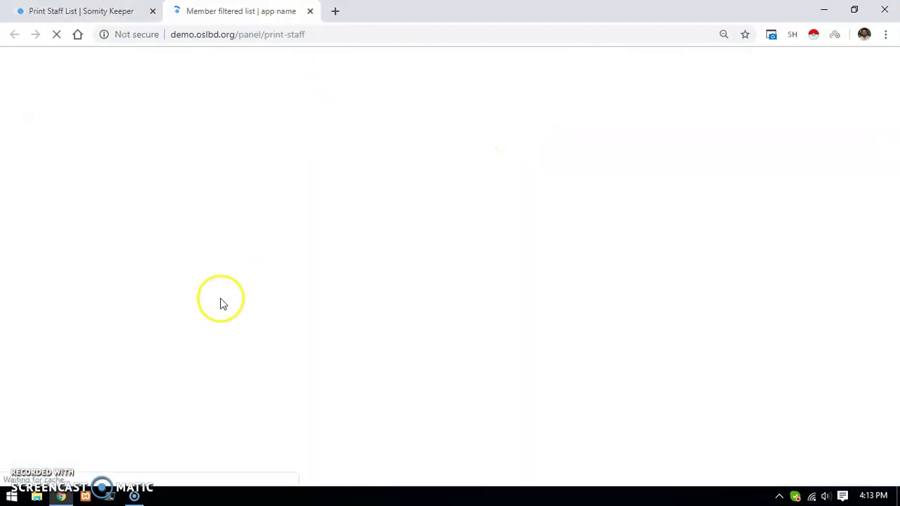
pyautogui.doubleClick(711, 171)
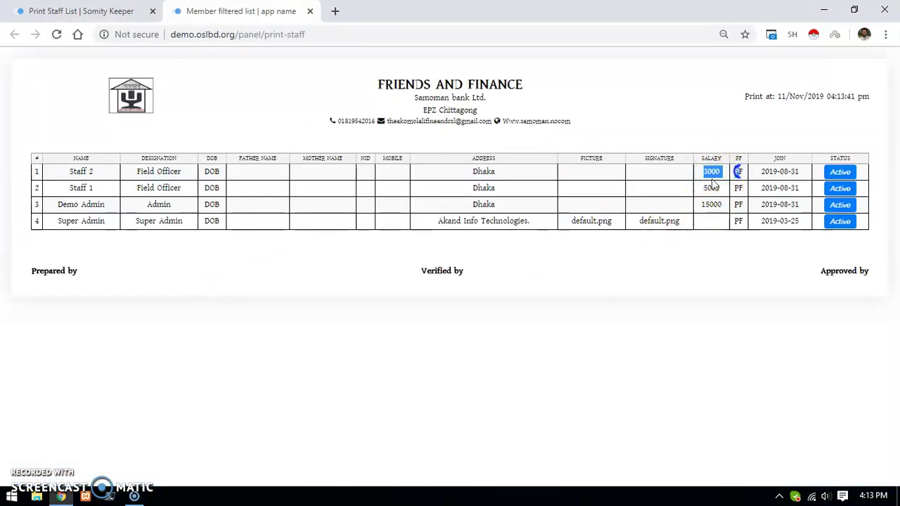
pyautogui.click(309, 12)
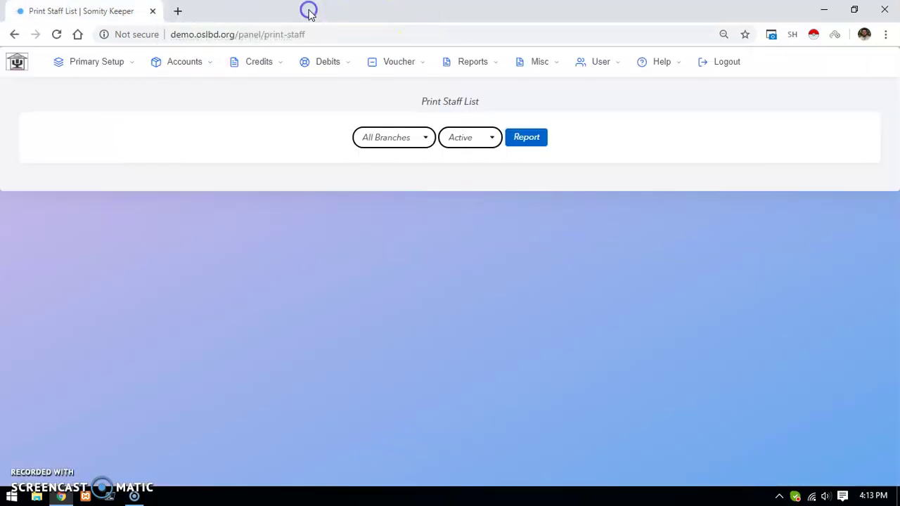
# - Generate the October 2019 salary sheet for all staff of Main Branch
pyautogui.click(539, 65)
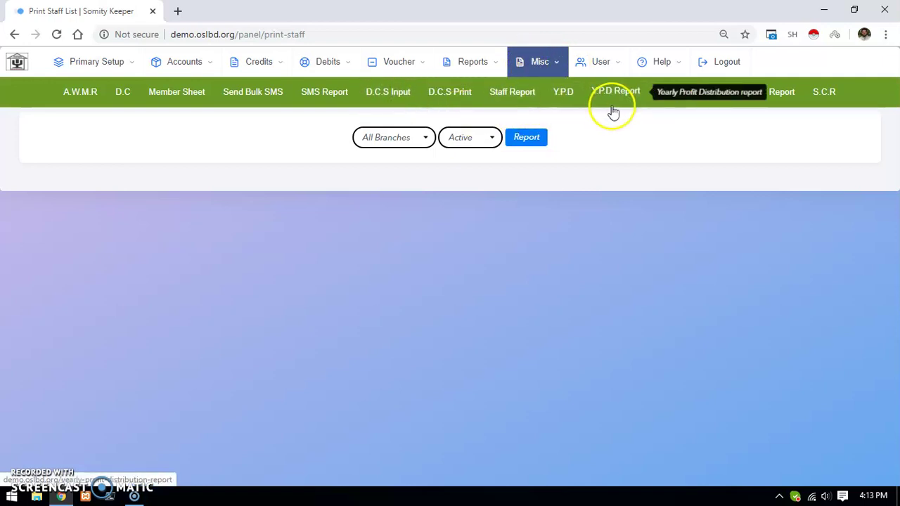
pyautogui.click(414, 64)
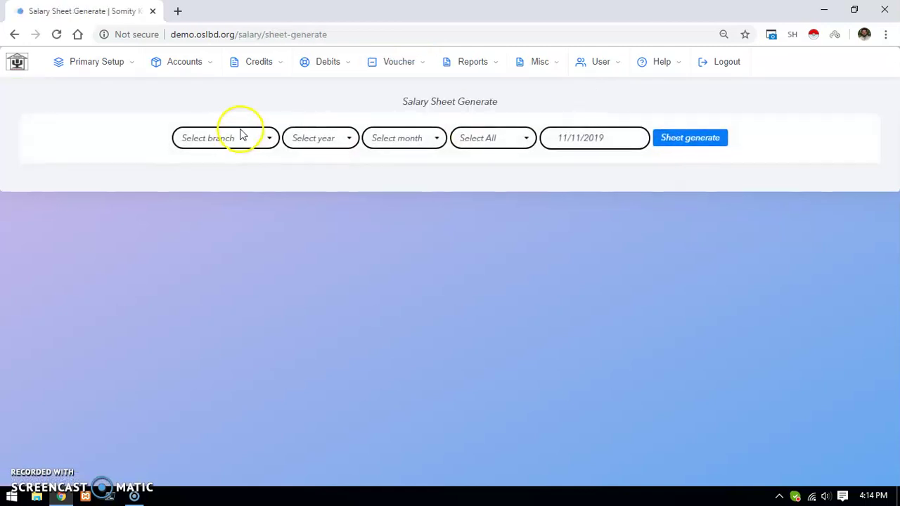
pyautogui.click(241, 135)
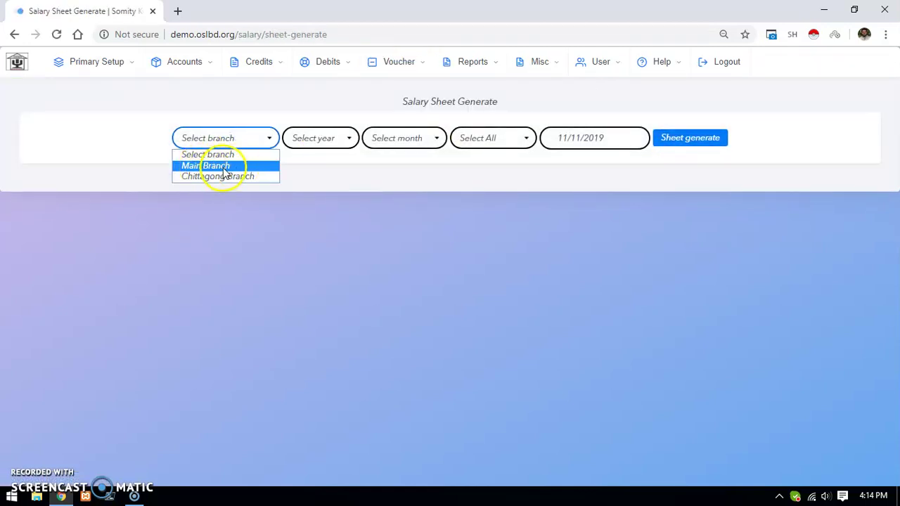
pyautogui.click(225, 169)
pyautogui.click(316, 137)
pyautogui.click(315, 166)
pyautogui.click(397, 140)
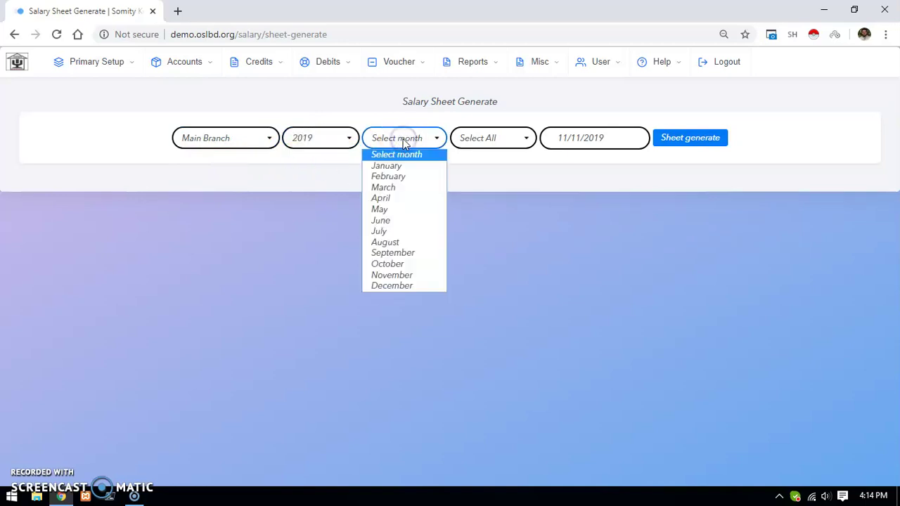
pyautogui.click(394, 266)
pyautogui.click(500, 138)
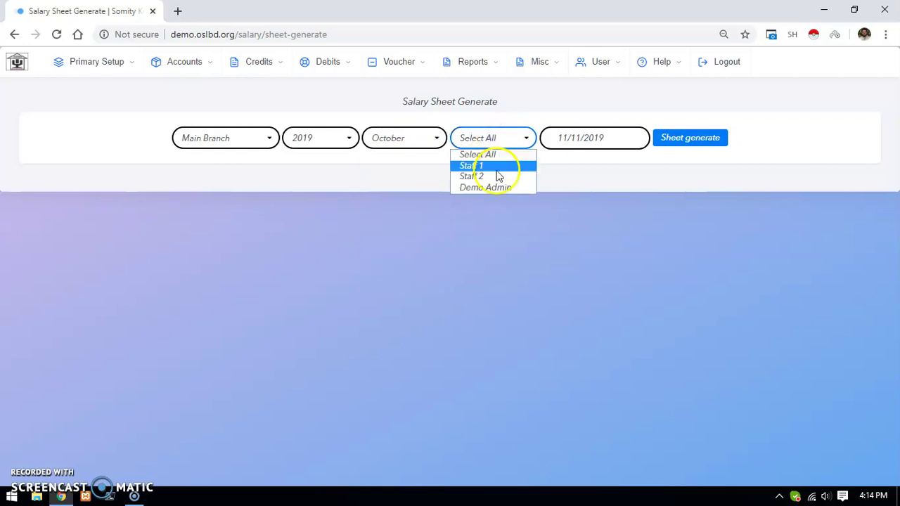
pyautogui.click(496, 135)
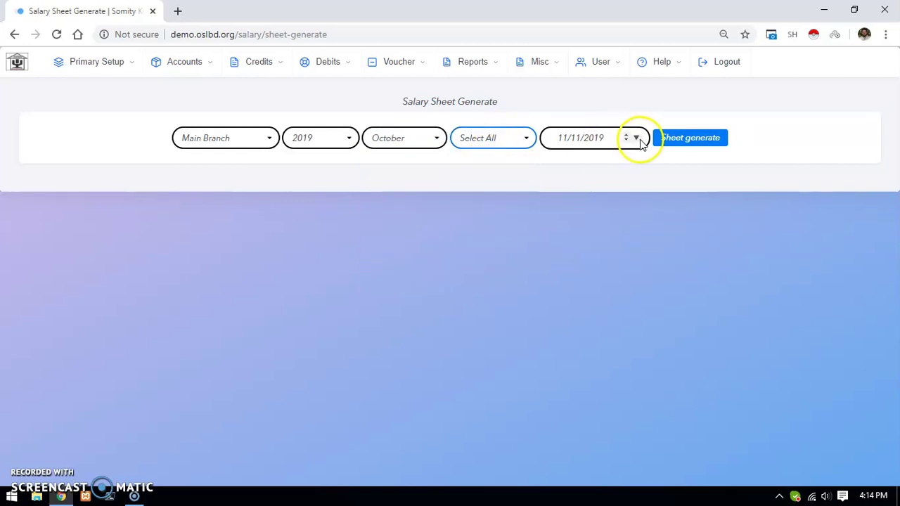
pyautogui.click(636, 139)
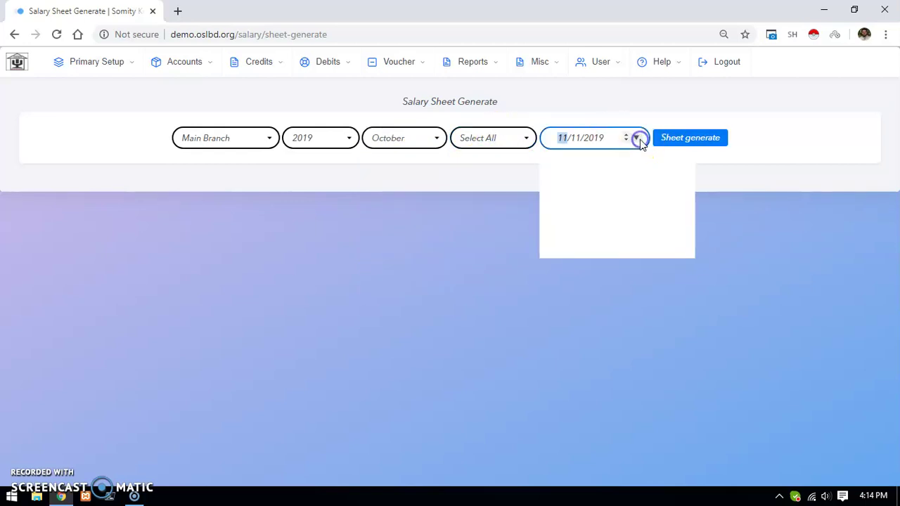
pyautogui.click(712, 138)
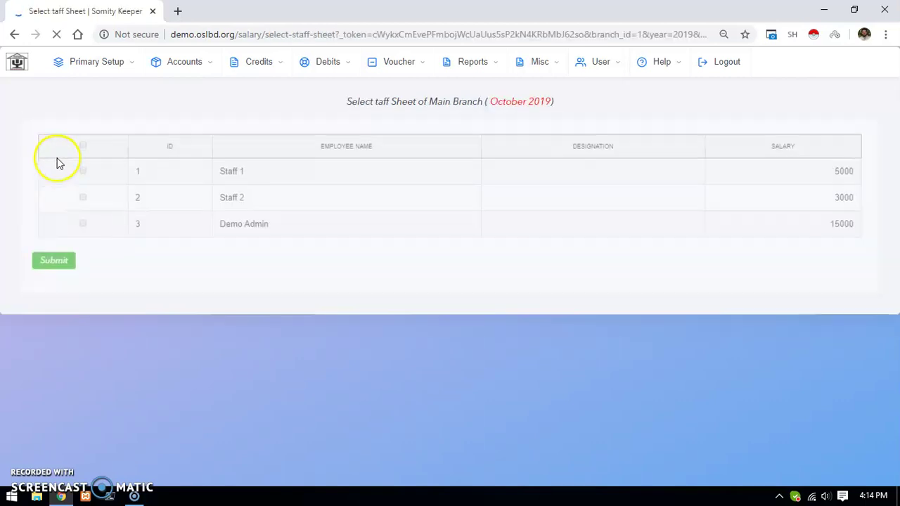
# - Try submitting the October staff selection with only Staff 1 and Demo Admin, and return to the selection page
pyautogui.moveTo(638, 145); pyautogui.dragTo(557, 144)
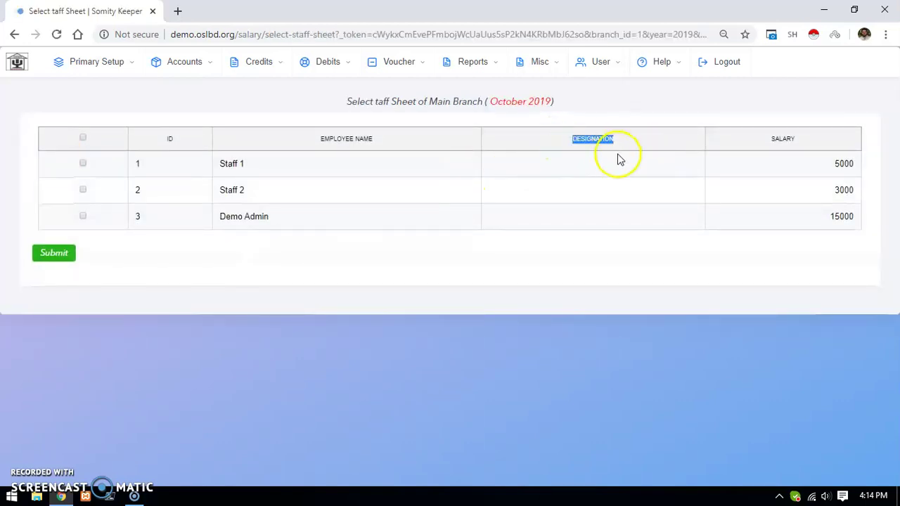
pyautogui.click(565, 161)
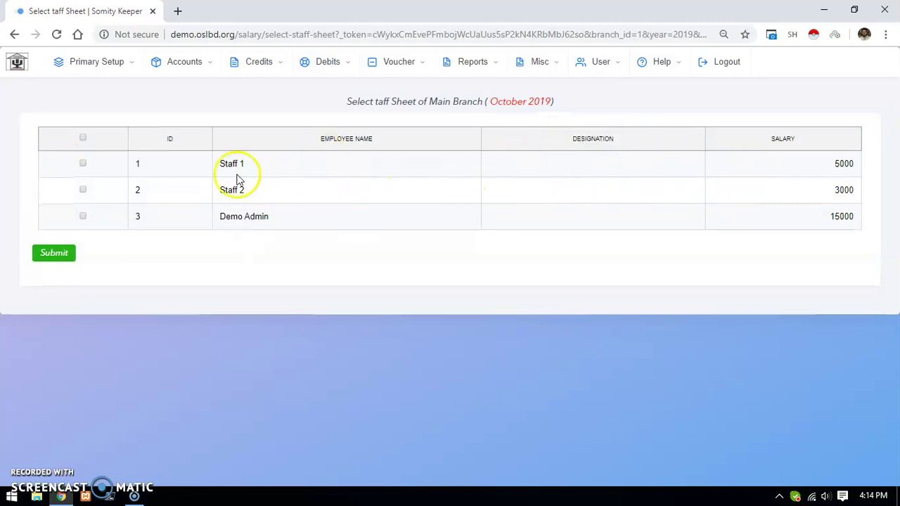
pyautogui.moveTo(253, 164); pyautogui.dragTo(206, 164)
pyautogui.moveTo(250, 190); pyautogui.dragTo(216, 191)
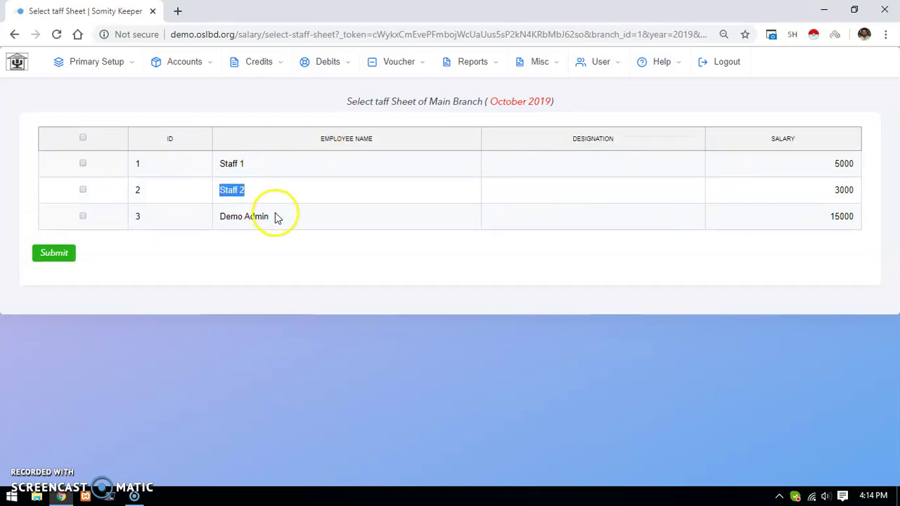
pyautogui.moveTo(276, 217); pyautogui.dragTo(219, 218)
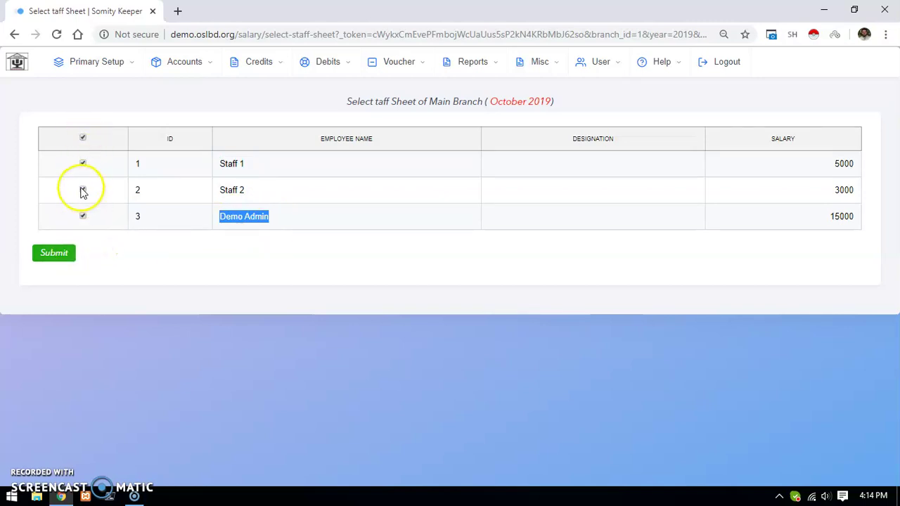
pyautogui.click(67, 264)
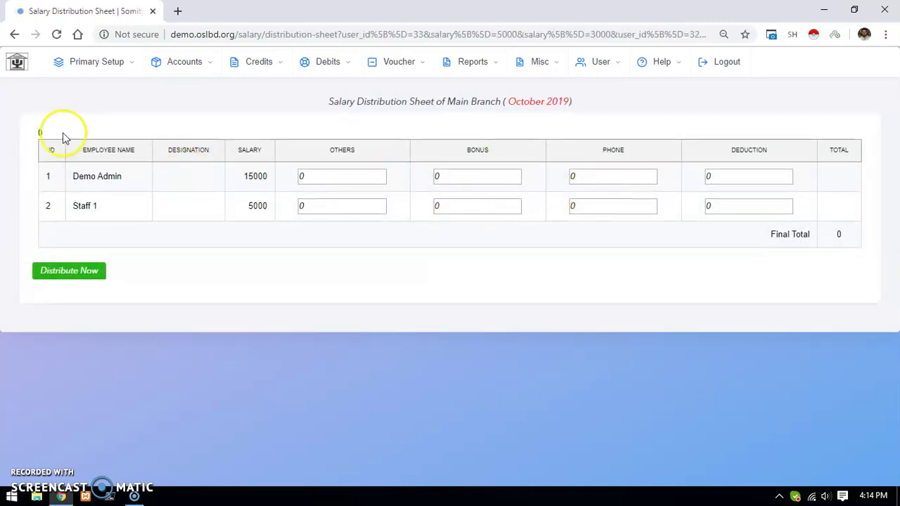
pyautogui.click(14, 34)
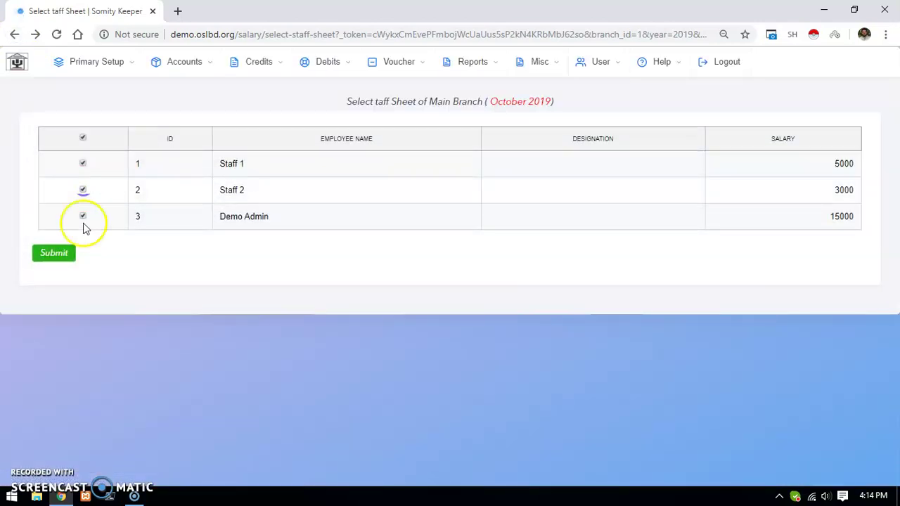
# - Submit the staff selection with Staff 1, Staff 2 and Demo Admin included, and check their salaries in the distribution sheet
pyautogui.click(57, 260)
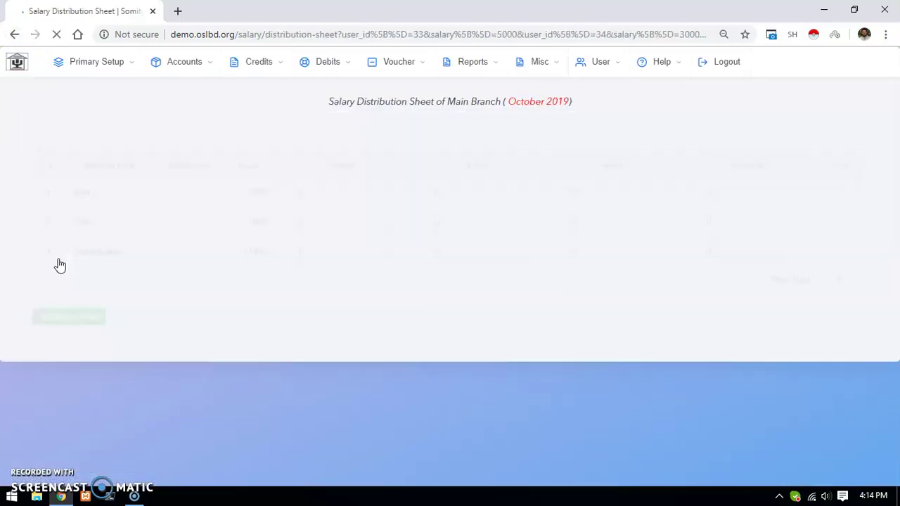
pyautogui.doubleClick(257, 176)
pyautogui.doubleClick(258, 205)
pyautogui.moveTo(266, 238); pyautogui.dragTo(246, 256)
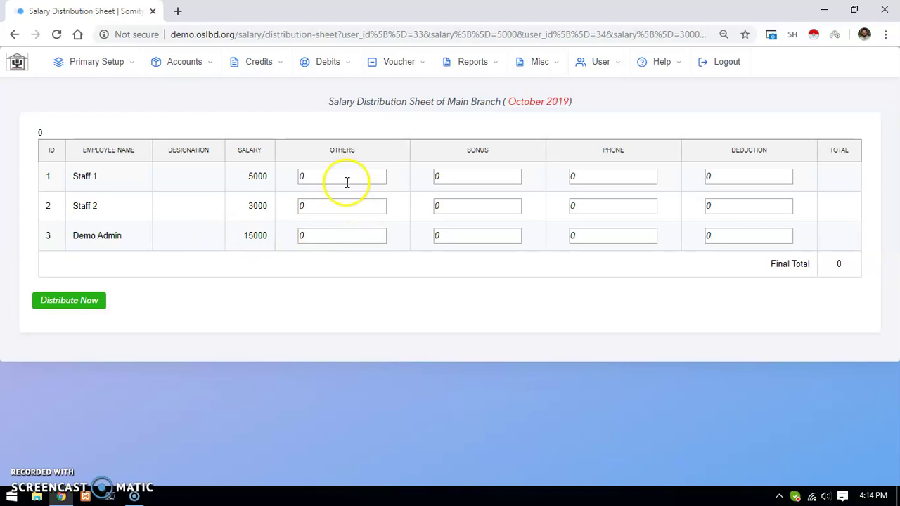
# - Enter the Others amounts in the distribution sheet: 100 for Staff 1, 100 for Staff 2 and 500 for Demo Admin
pyautogui.moveTo(336, 175); pyautogui.dragTo(286, 175)
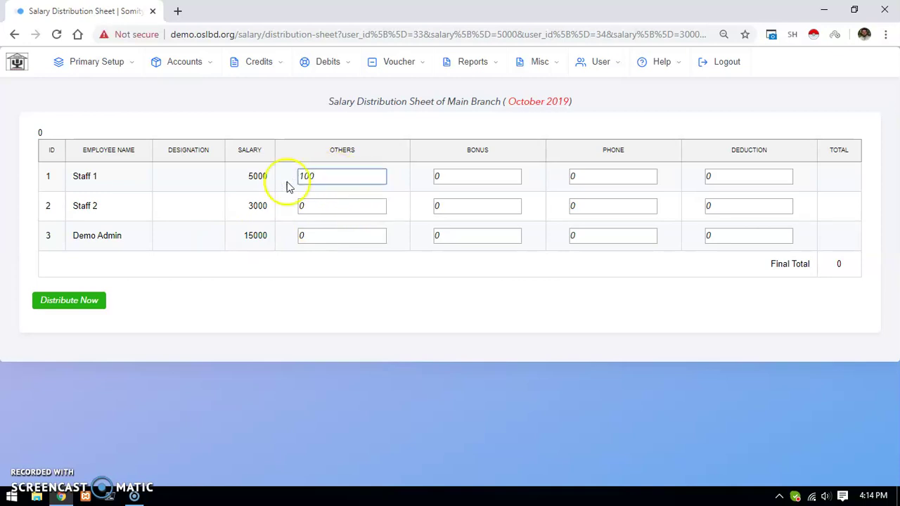
pyautogui.moveTo(329, 200); pyautogui.dragTo(288, 208)
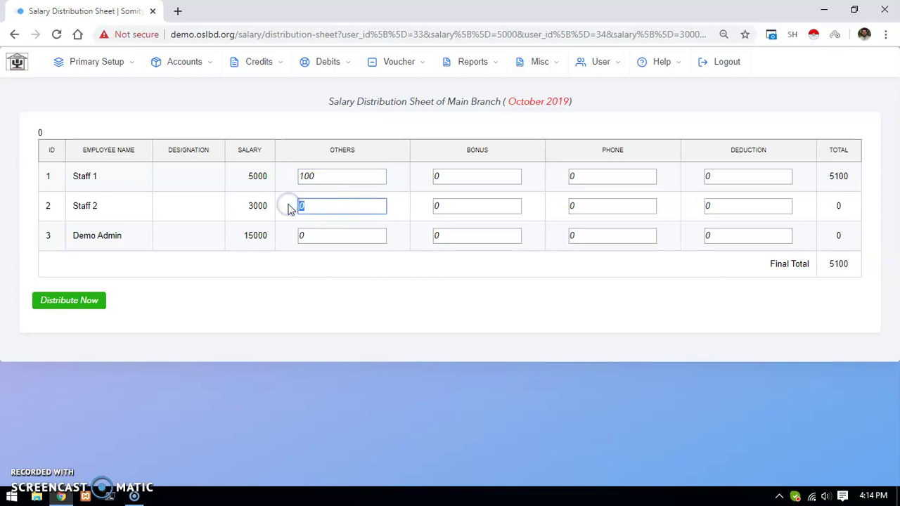
pyautogui.click(327, 237)
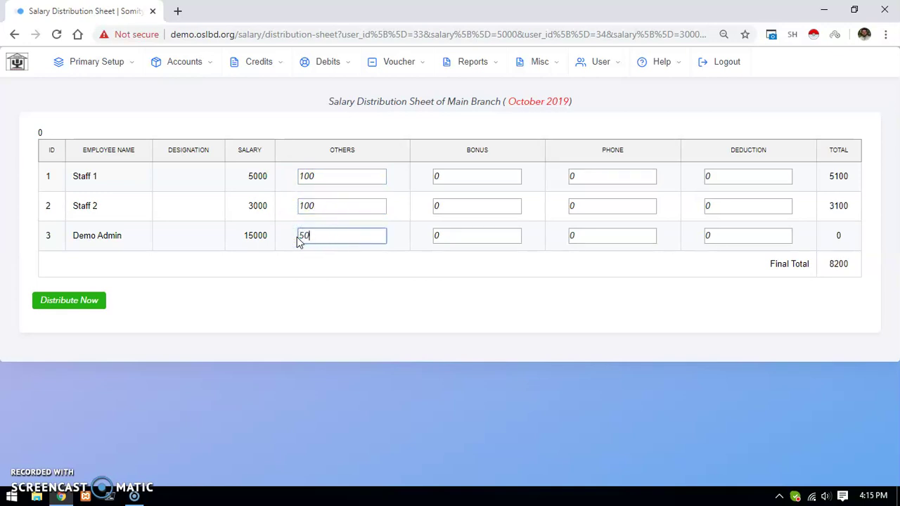
pyautogui.click(390, 288)
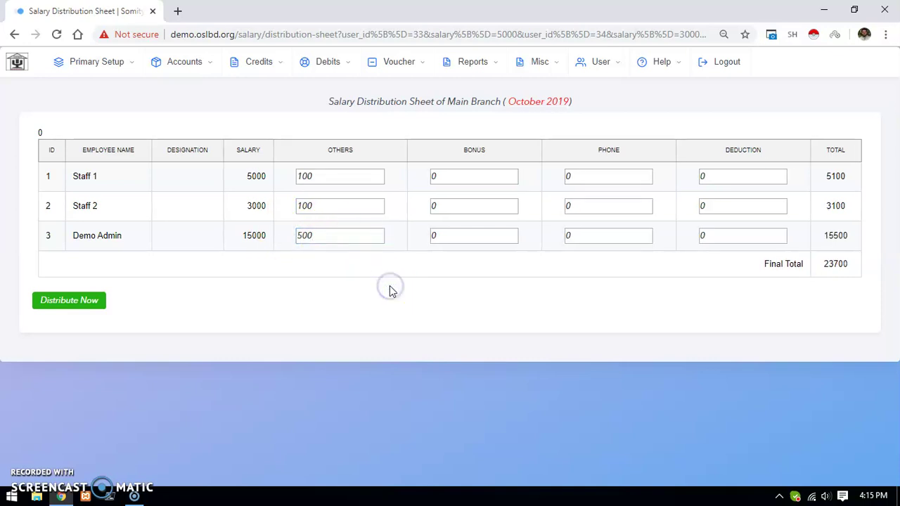
# - Enter the bonuses in the distribution sheet: 200 for Staff 1, 300 for Staff 2 and 1500 for Demo Admin
pyautogui.doubleClick(461, 179)
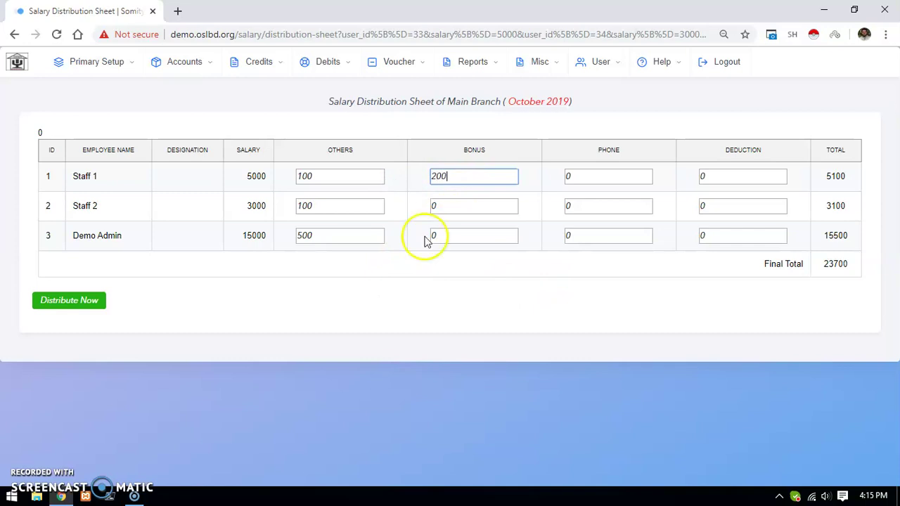
pyautogui.doubleClick(467, 208)
pyautogui.click(450, 257)
pyautogui.click(448, 232)
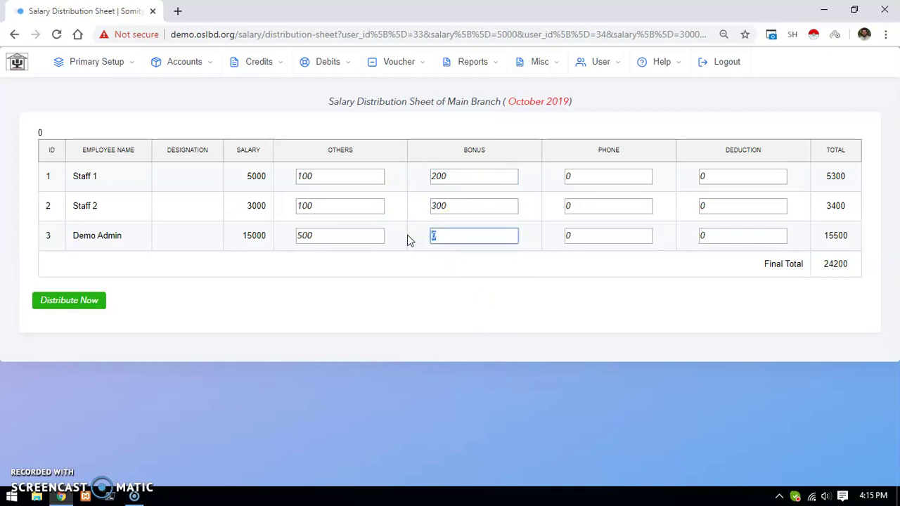
pyautogui.click(495, 287)
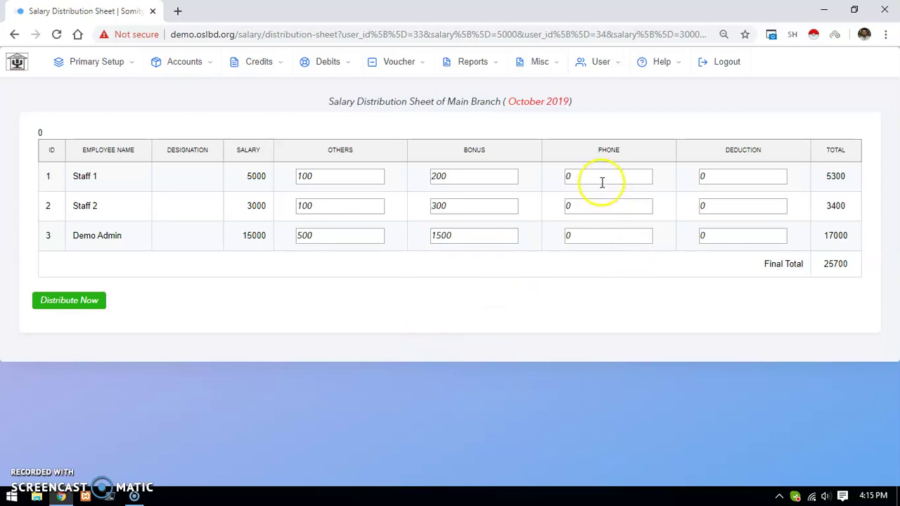
# - Enter the Phone amounts in the distribution sheet: 30 for Staff 1 and 20 for Demo Admin, and check the final total
pyautogui.doubleClick(553, 179)
pyautogui.write('3')
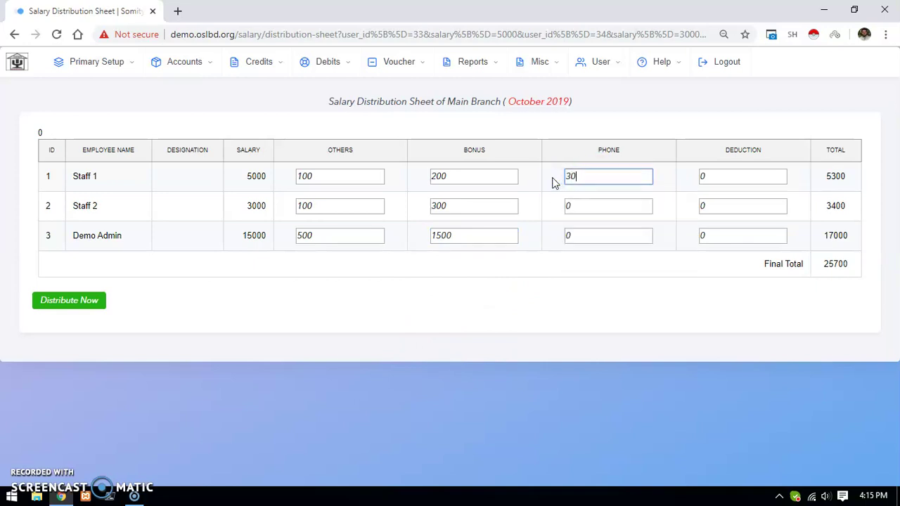
pyautogui.doubleClick(581, 234)
pyautogui.write('20')
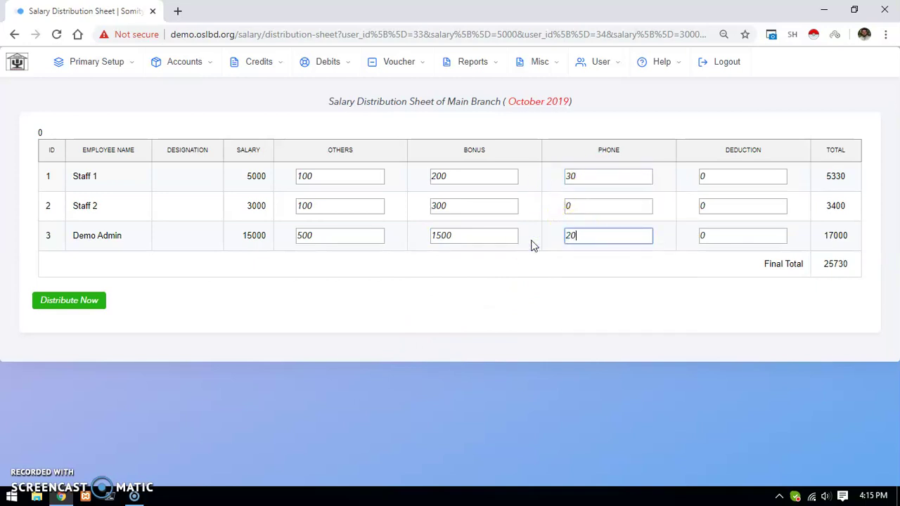
pyautogui.click(545, 288)
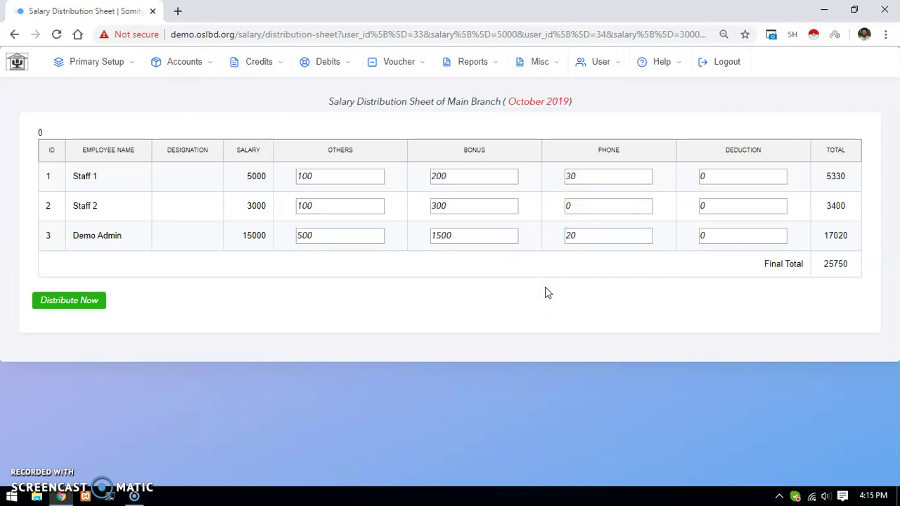
pyautogui.moveTo(848, 264); pyautogui.dragTo(836, 274)
# - Open the General Ledger report in a separate tab and check the latest transaction and its balance
pyautogui.click(485, 71)
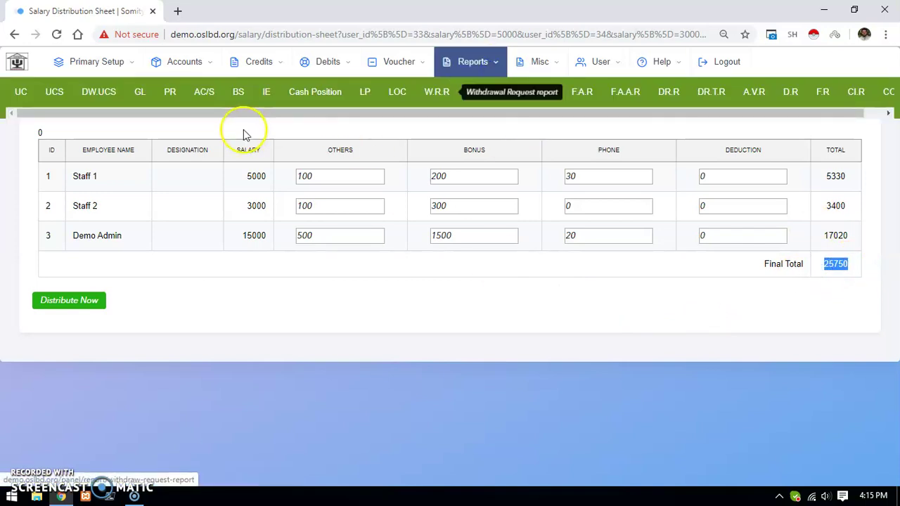
pyautogui.rightClick(138, 95)
pyautogui.click(177, 101)
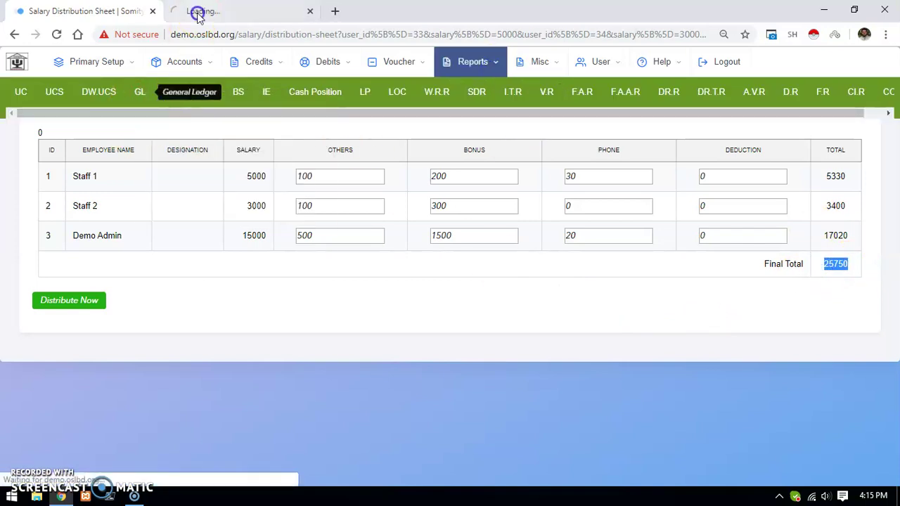
pyautogui.click(195, 12)
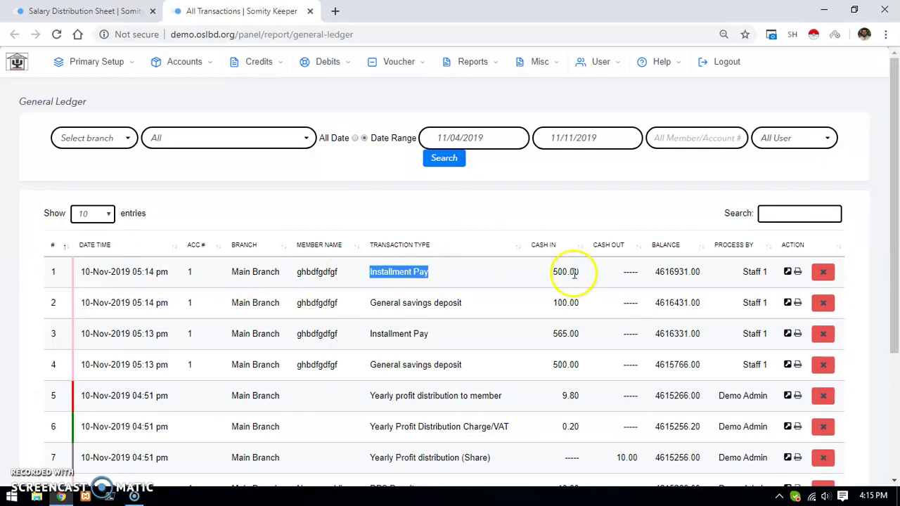
pyautogui.click(698, 272)
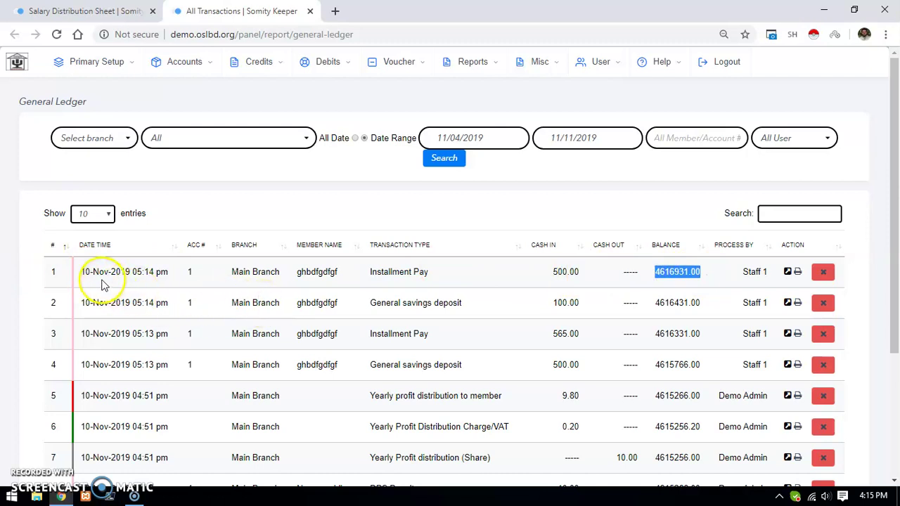
# - Distribute the October 2019 salaries, and check the salary distribution entry and its cash-out amount in the reloaded General Ledger
pyautogui.click(83, 11)
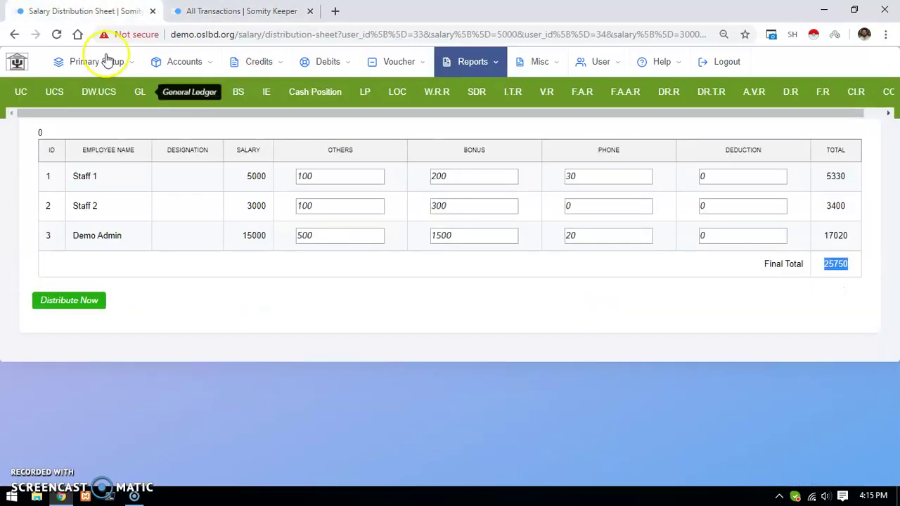
pyautogui.click(79, 303)
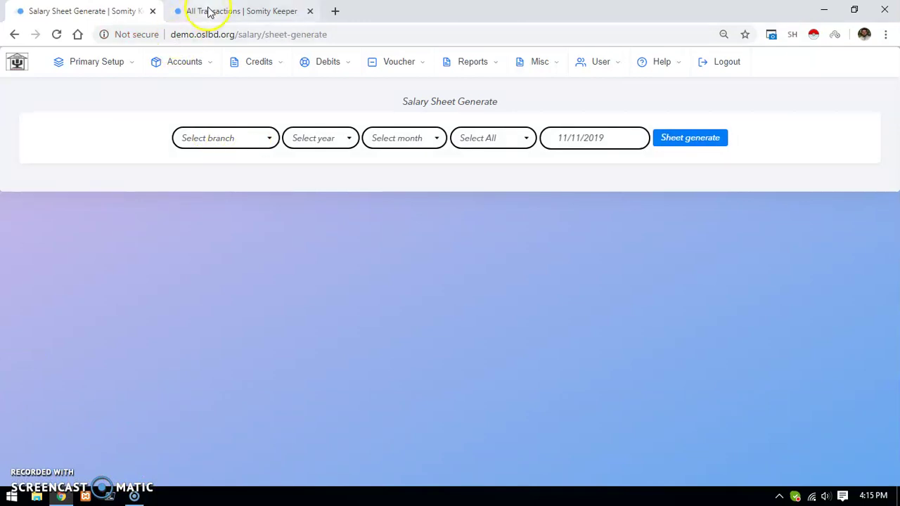
pyautogui.click(239, 12)
pyautogui.click(56, 35)
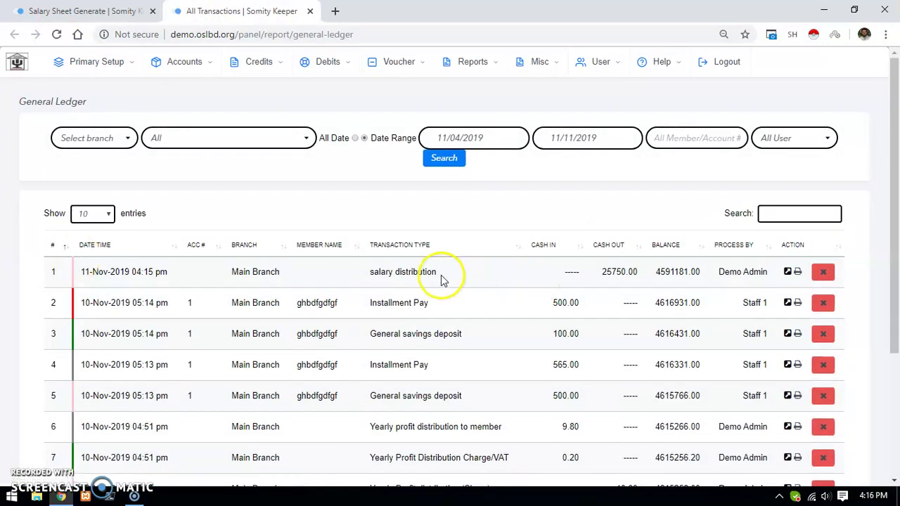
pyautogui.moveTo(446, 279); pyautogui.dragTo(374, 275)
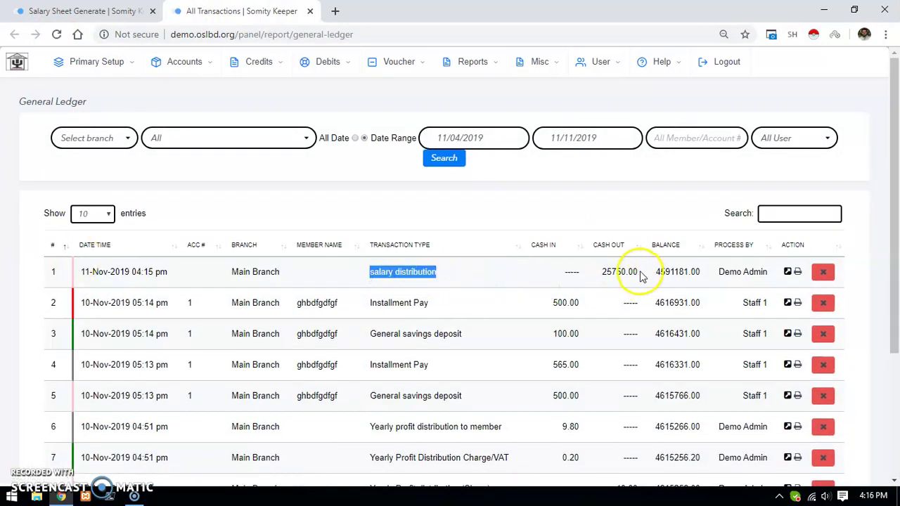
pyautogui.moveTo(638, 273); pyautogui.dragTo(603, 273)
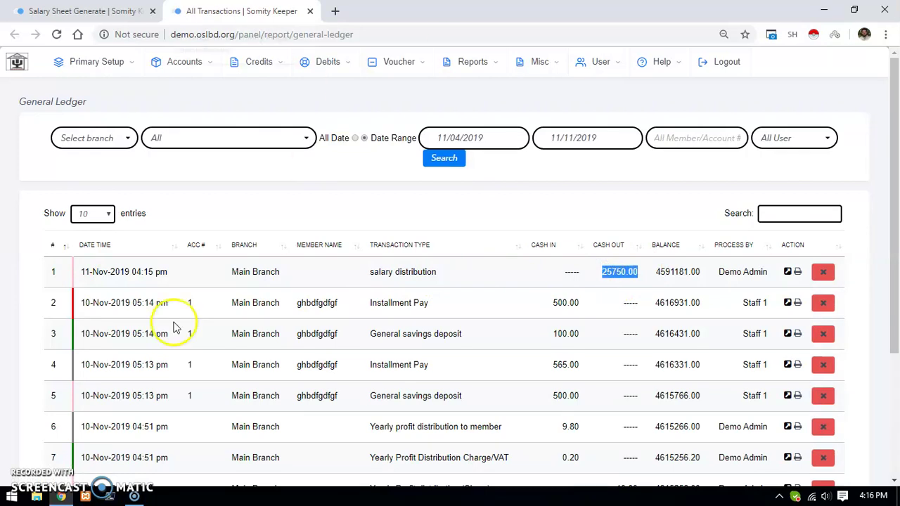
pyautogui.moveTo(468, 281); pyautogui.dragTo(389, 282)
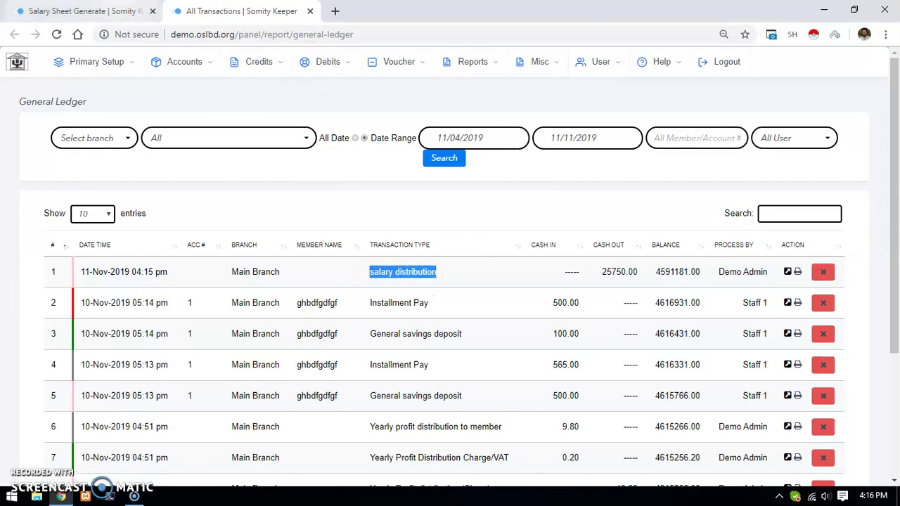
# - Generate the November 2019 salary sheet for Main Branch and submit the staff selection with Staff 1, Staff 2 and Demo Admin
pyautogui.click(80, 10)
pyautogui.click(237, 144)
pyautogui.click(227, 165)
pyautogui.click(323, 144)
pyautogui.click(316, 165)
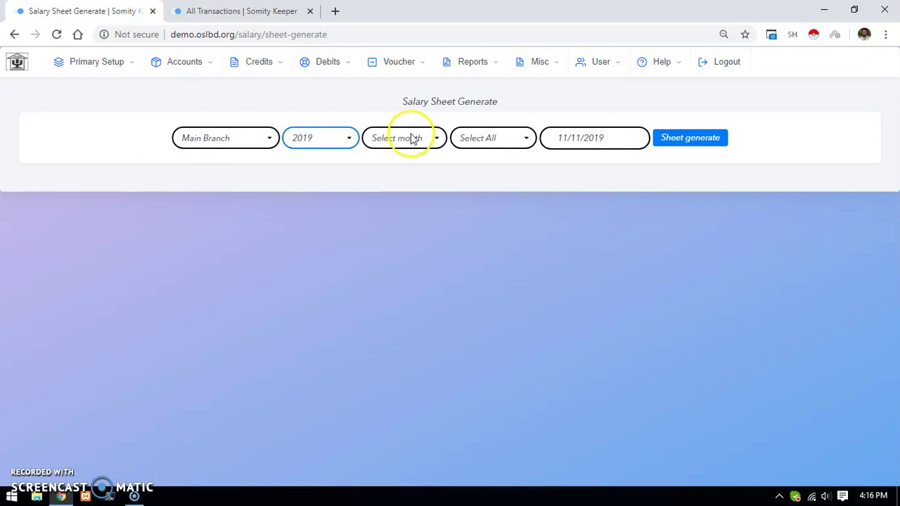
pyautogui.click(407, 137)
pyautogui.click(402, 275)
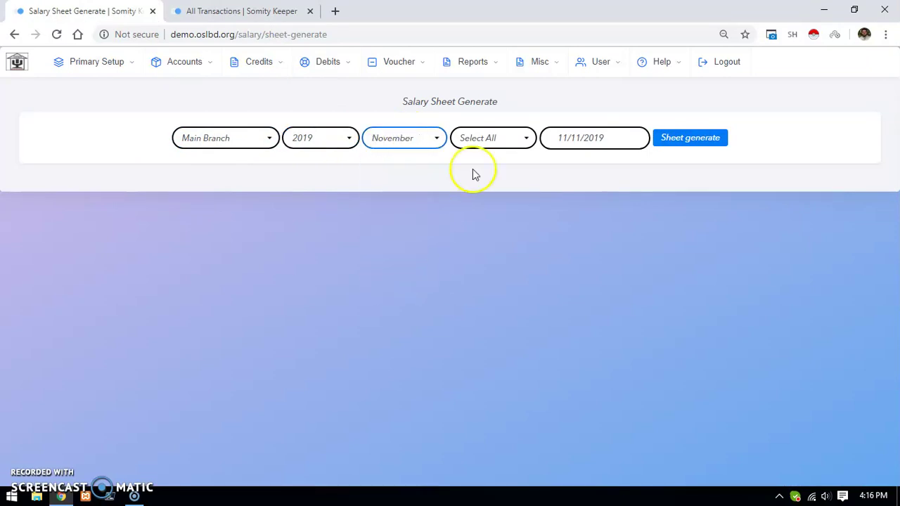
pyautogui.click(496, 138)
pyautogui.click(672, 139)
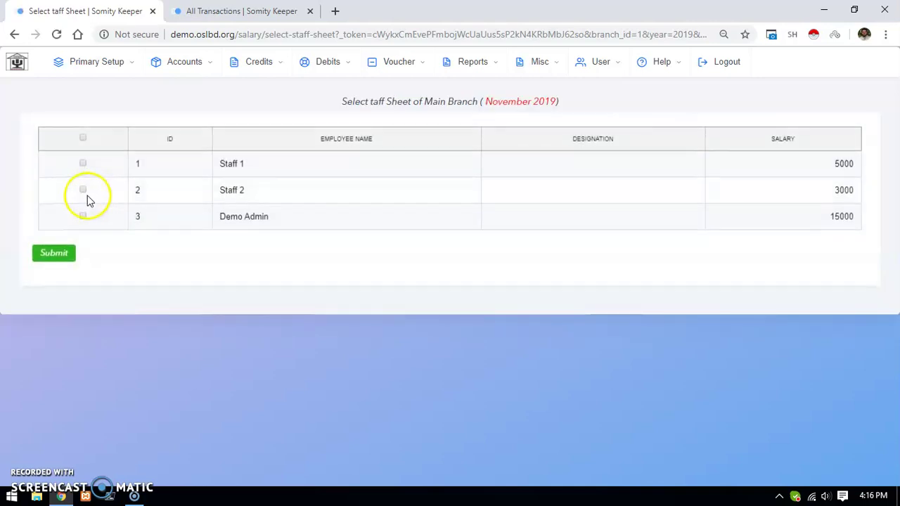
pyautogui.click(68, 257)
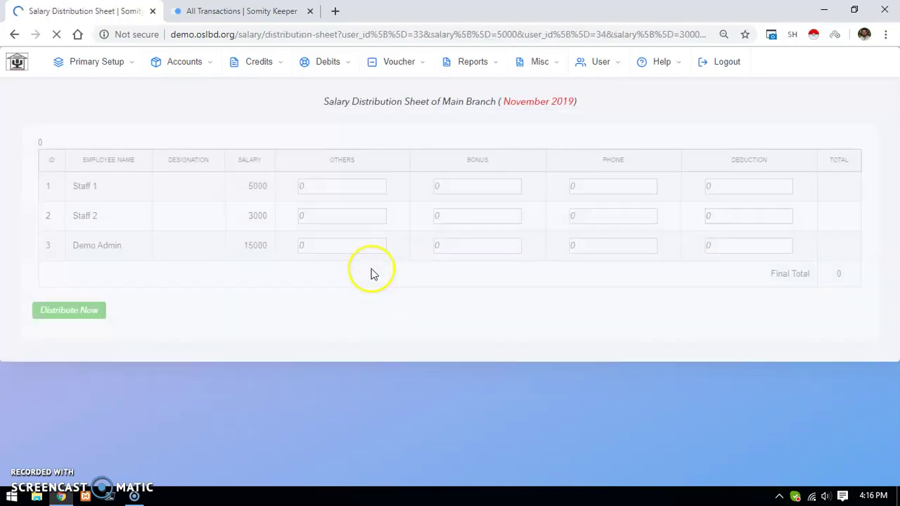
# - Enter a deduction of 100 each for Staff 1, Staff 2 and Demo Admin, and distribute the November salaries
pyautogui.moveTo(741, 176); pyautogui.dragTo(674, 180)
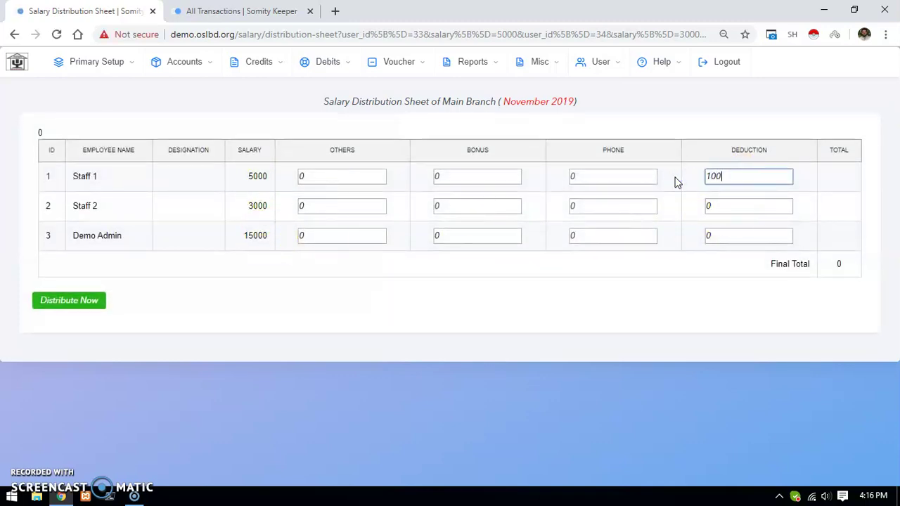
pyautogui.click(745, 210)
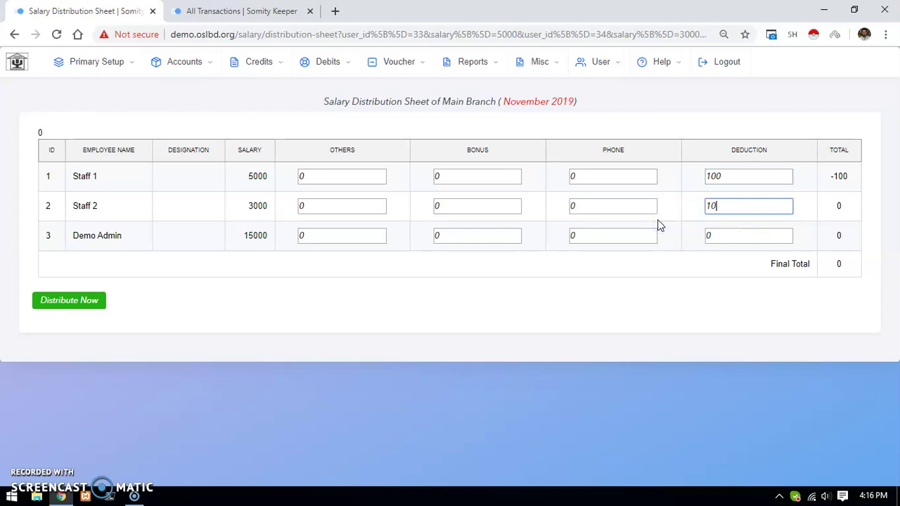
pyautogui.moveTo(737, 234); pyautogui.dragTo(639, 237)
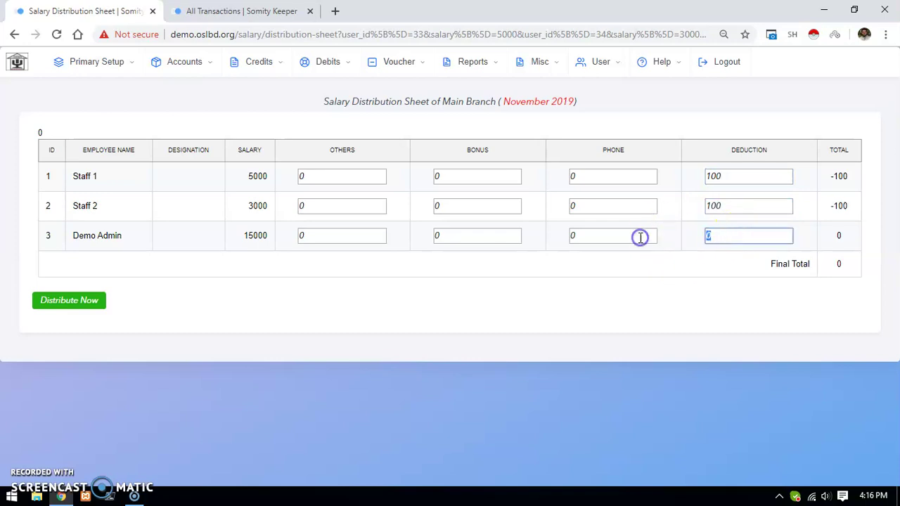
pyautogui.click(668, 282)
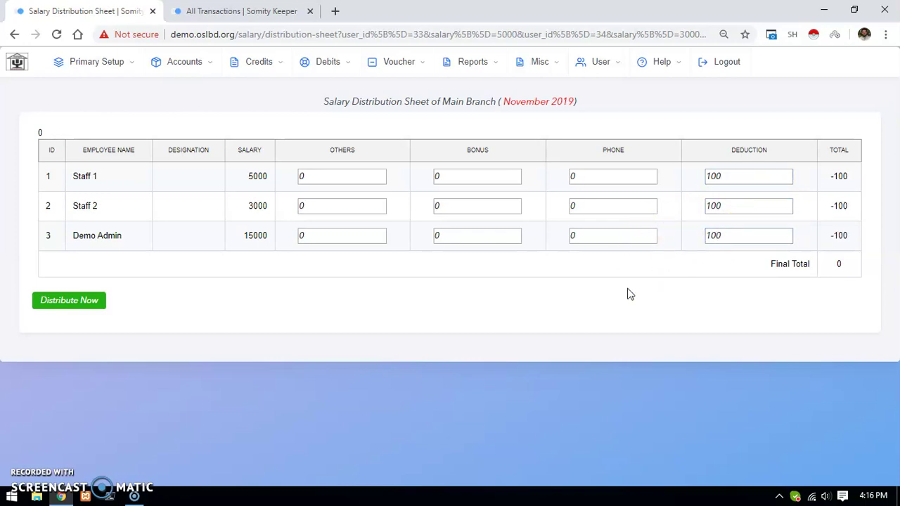
pyautogui.click(85, 305)
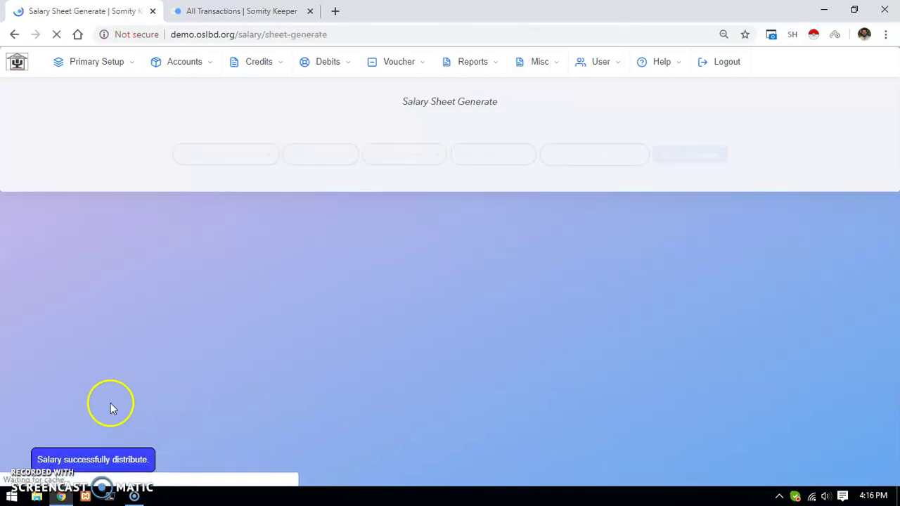
# - Reload the General Ledger and examine the newest salary distribution and salary distribution deduction entries
pyautogui.click(223, 7)
pyautogui.click(57, 35)
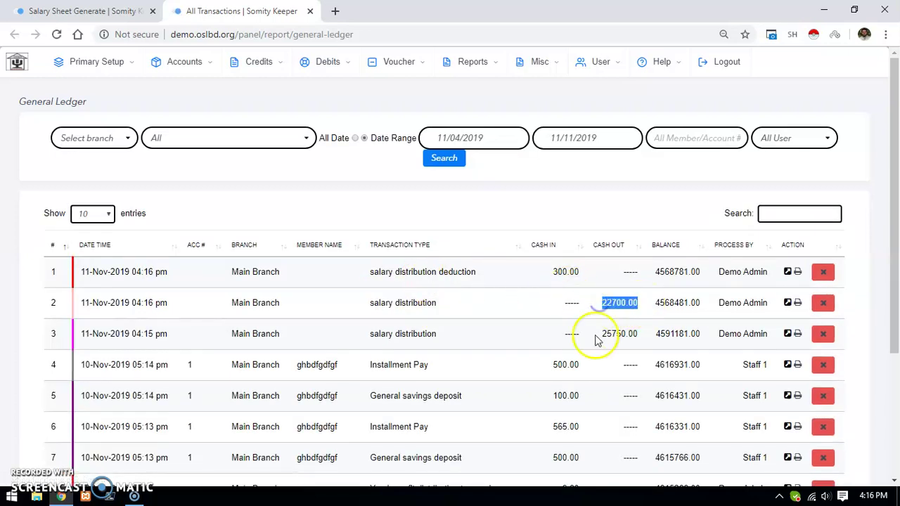
pyautogui.click(578, 273)
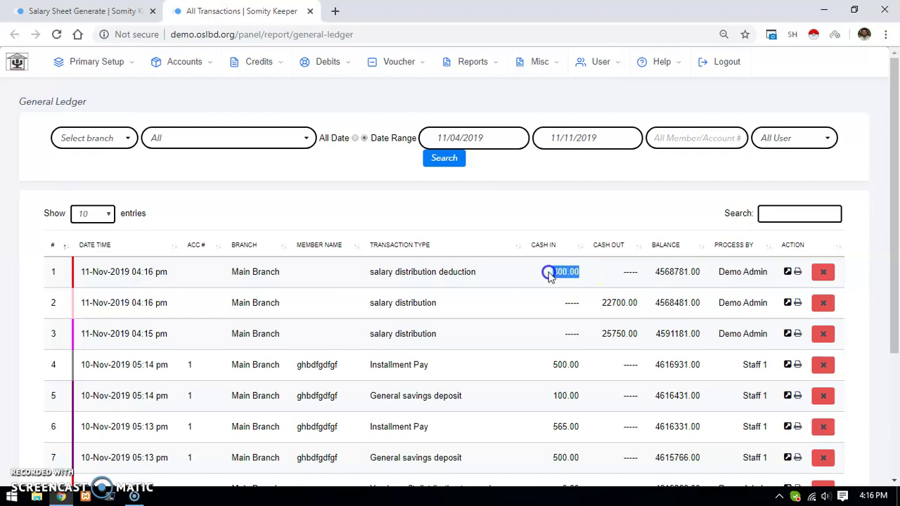
pyautogui.moveTo(481, 273); pyautogui.dragTo(353, 278)
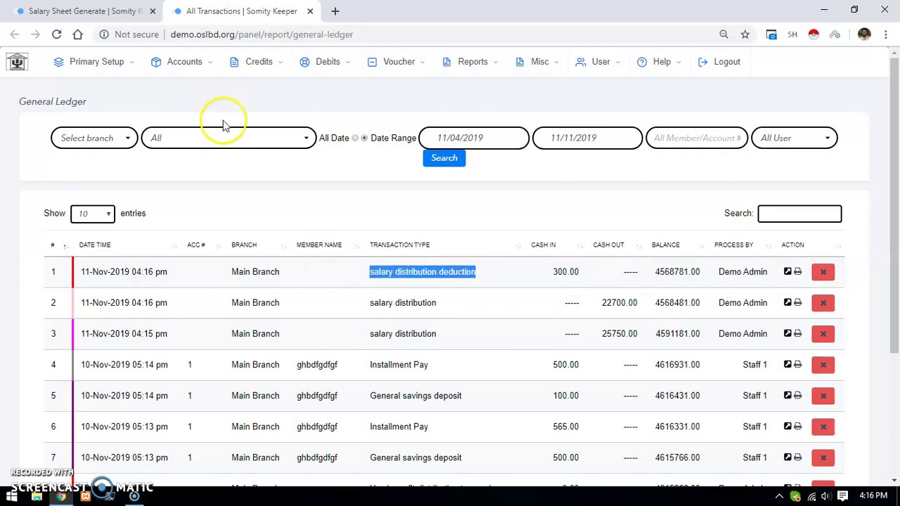
pyautogui.click(92, 8)
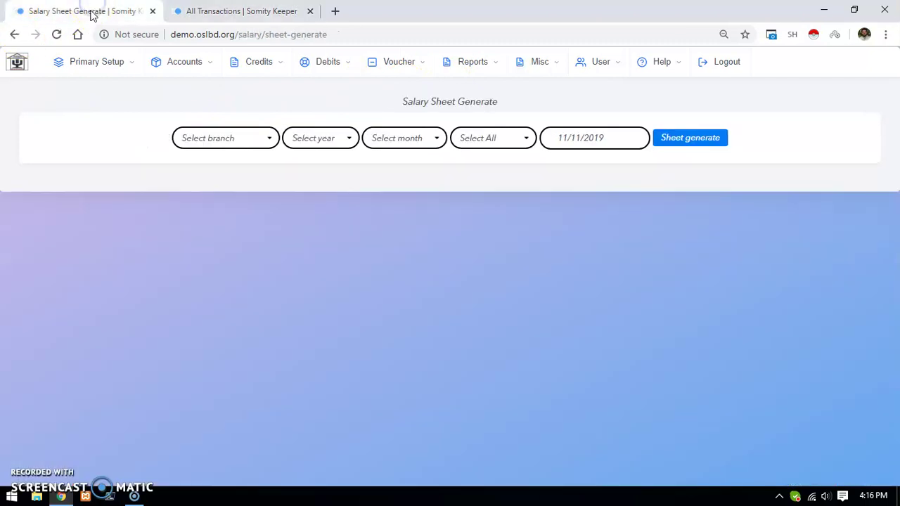
pyautogui.click(282, 11)
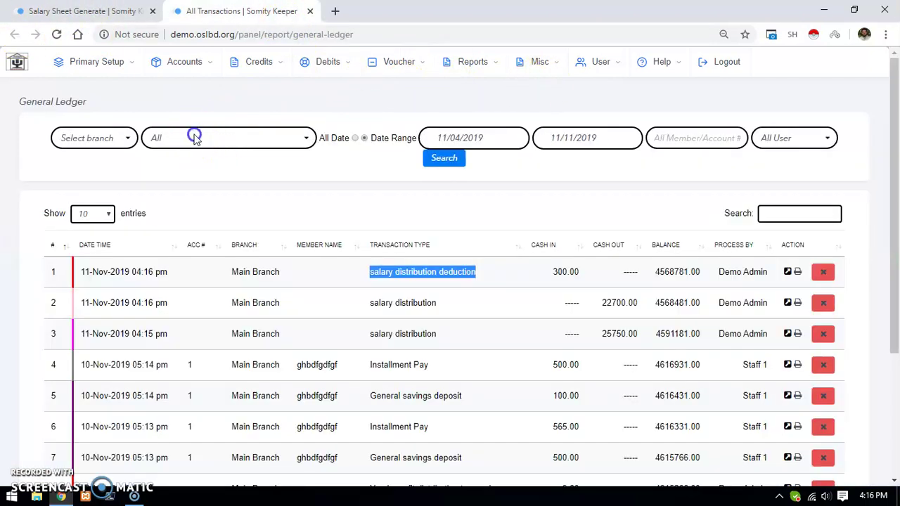
# - Search the General Ledger for salary distribution transactions of Main Branch across all dates
pyautogui.click(195, 139)
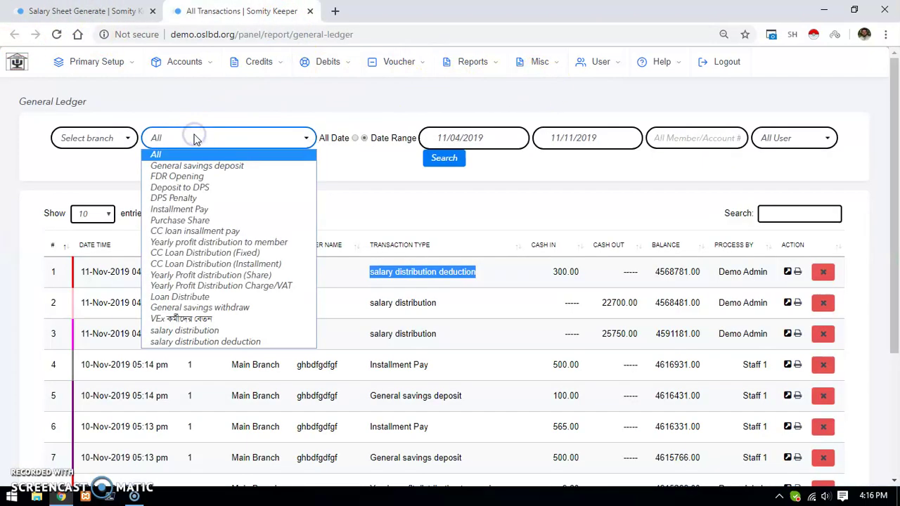
pyautogui.click(203, 330)
pyautogui.click(98, 141)
pyautogui.click(99, 164)
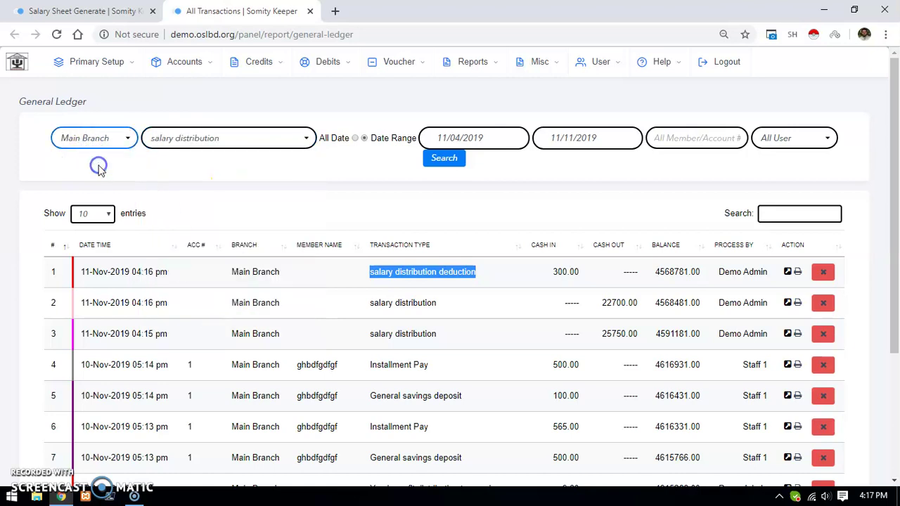
pyautogui.click(355, 138)
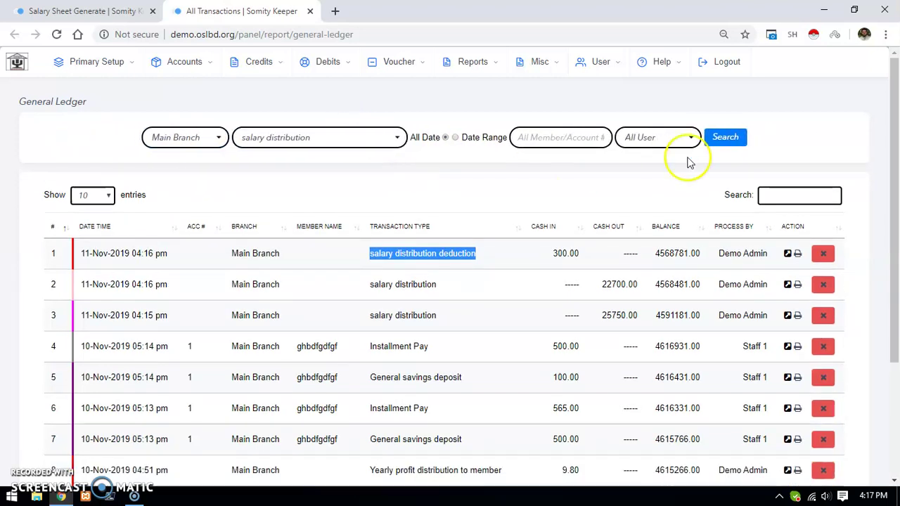
pyautogui.click(726, 138)
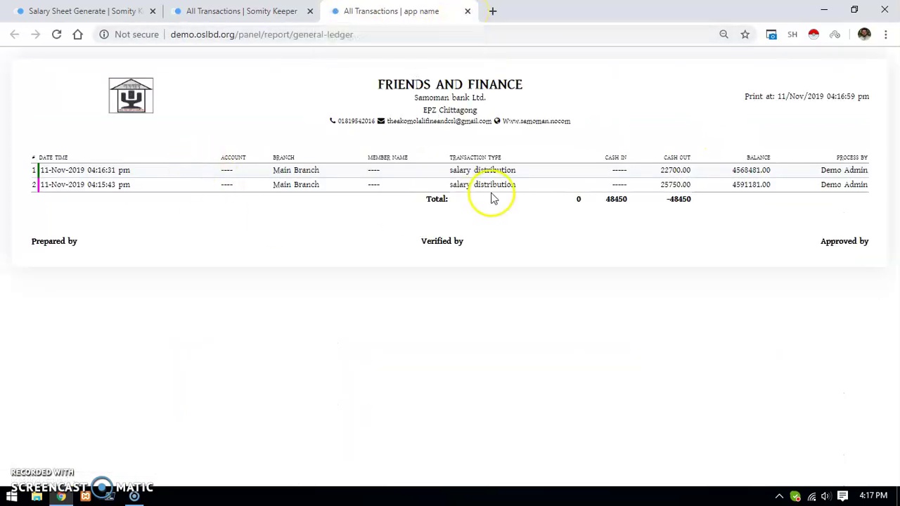
# - Examine the branch and transaction type of the salary distribution rows in the ledger printout, and close it
pyautogui.moveTo(449, 170); pyautogui.dragTo(511, 170)
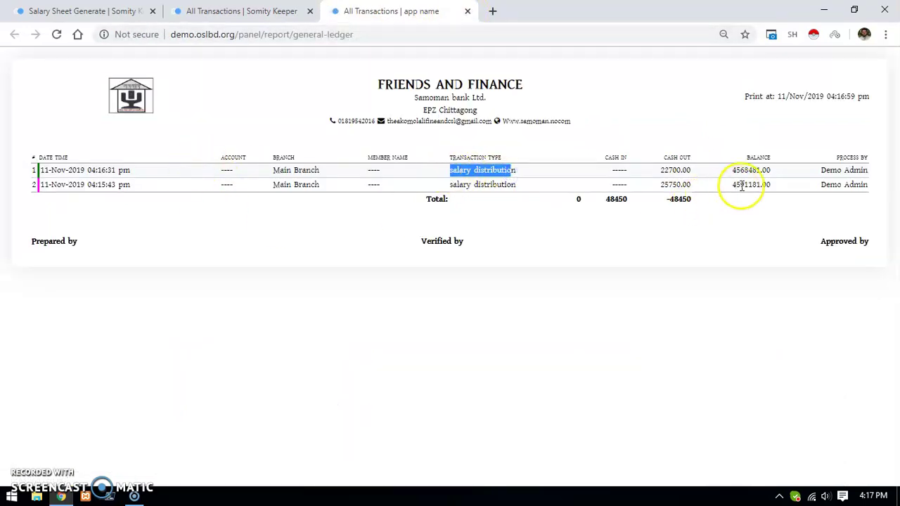
pyautogui.moveTo(272, 184); pyautogui.dragTo(311, 187)
pyautogui.moveTo(450, 185); pyautogui.dragTo(497, 185)
pyautogui.click(538, 178)
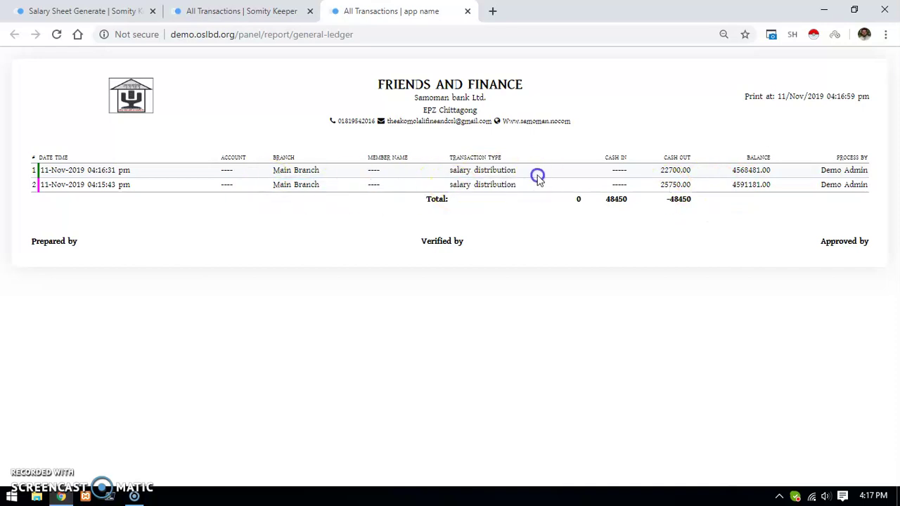
pyautogui.click(468, 15)
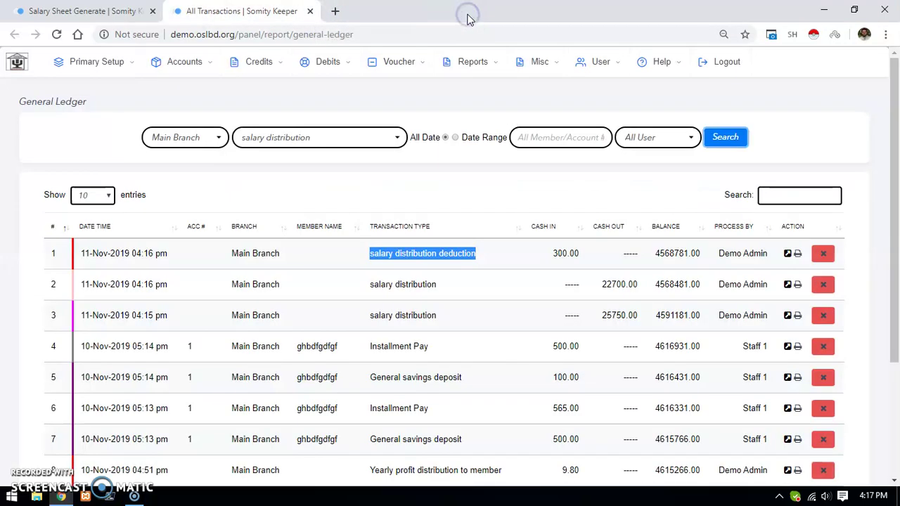
# - Generate the salary distribution report for Main Branch, October 2019, with the remaining filter left at Select All
pyautogui.click(492, 65)
pyautogui.click(476, 92)
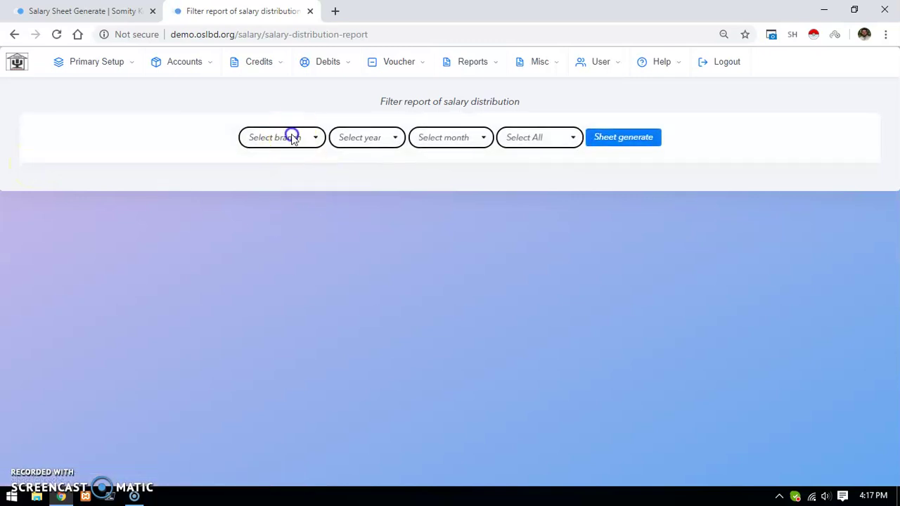
pyautogui.click(291, 136)
pyautogui.click(285, 165)
pyautogui.click(370, 141)
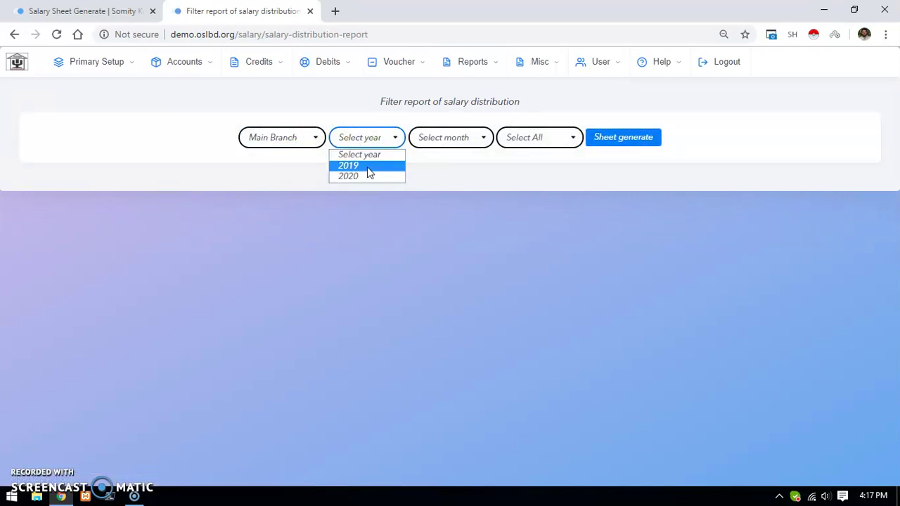
pyautogui.click(475, 137)
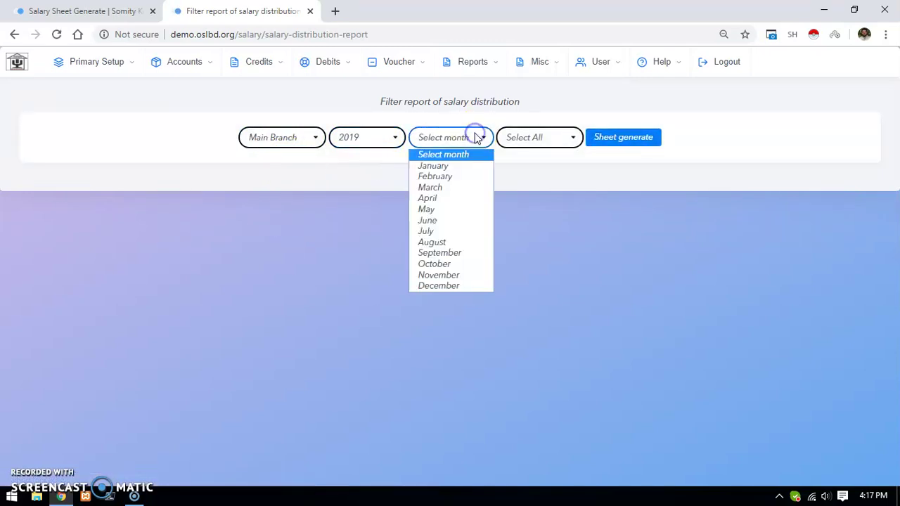
pyautogui.click(448, 265)
pyautogui.click(548, 136)
pyautogui.click(549, 136)
pyautogui.click(641, 138)
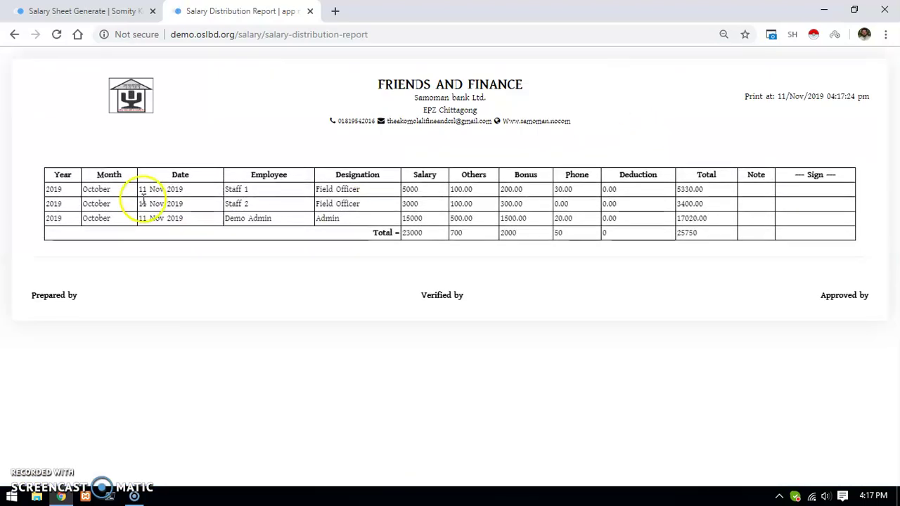
# - Examine the year, designation, salary, bonus and phone values of Staff 1 in the October report
pyautogui.doubleClick(54, 190)
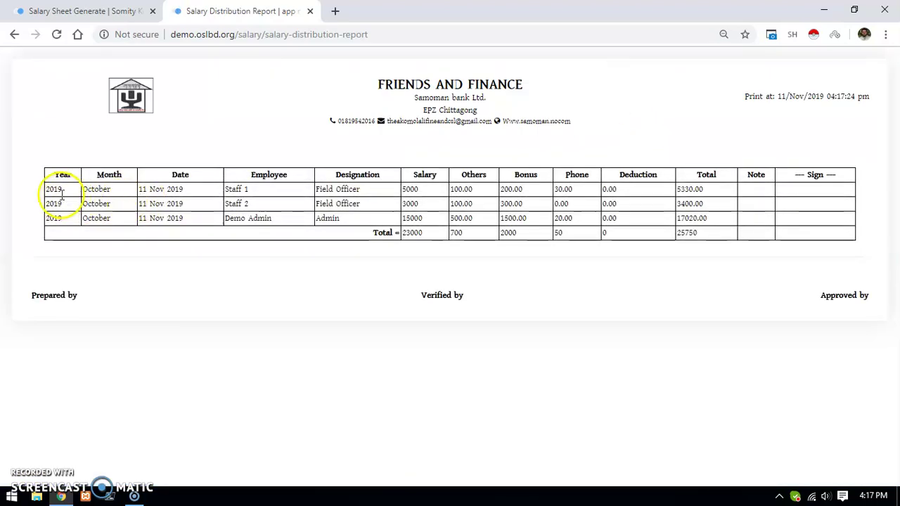
pyautogui.click(324, 190)
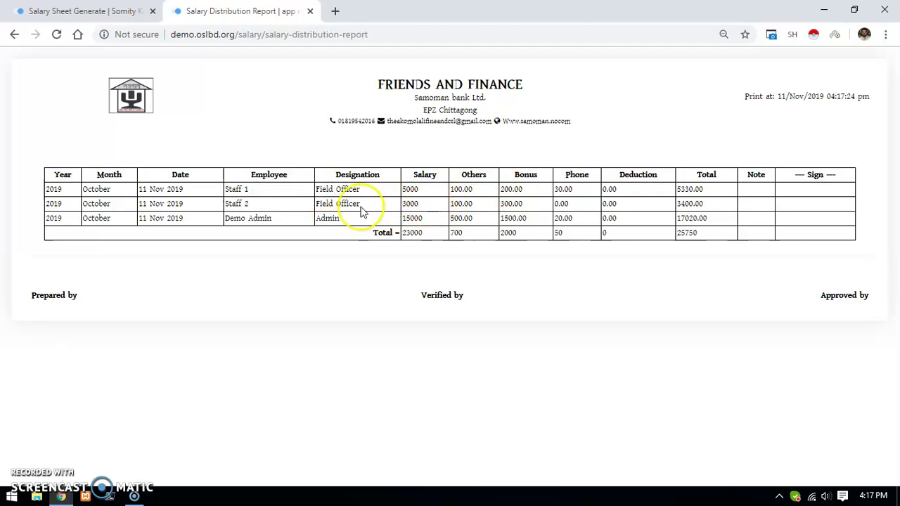
pyautogui.doubleClick(410, 189)
pyautogui.doubleClick(541, 194)
pyautogui.click(595, 189)
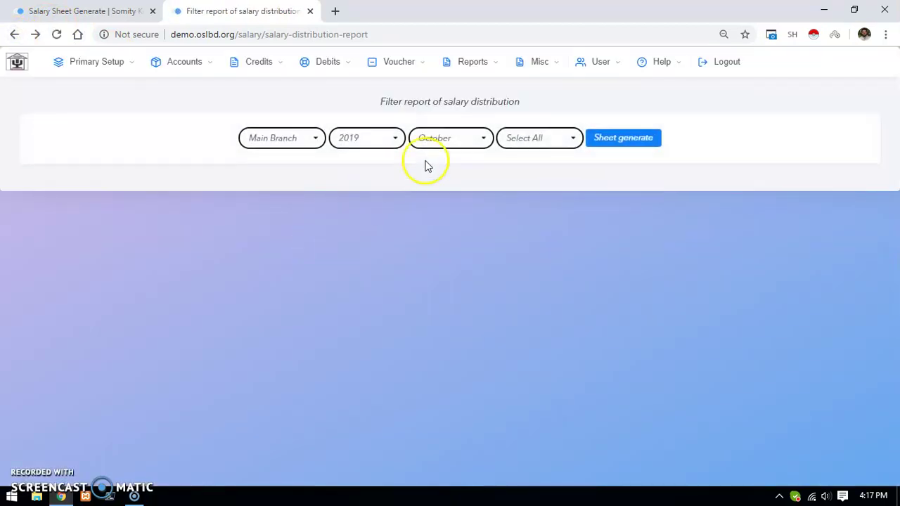
# - Generate the 2019 salary distribution report for Main Branch again with the month set to November
pyautogui.click(478, 138)
pyautogui.click(436, 275)
pyautogui.click(636, 148)
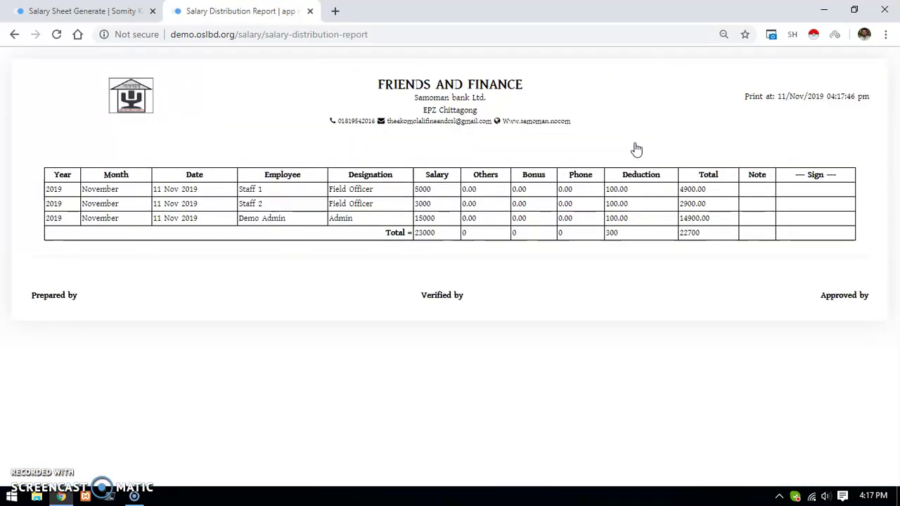
# - Examine the employee deductions, the salary total and the overall total in the November report, and return to the main panel
pyautogui.click(666, 212)
pyautogui.click(640, 194)
pyautogui.moveTo(627, 204); pyautogui.dragTo(612, 205)
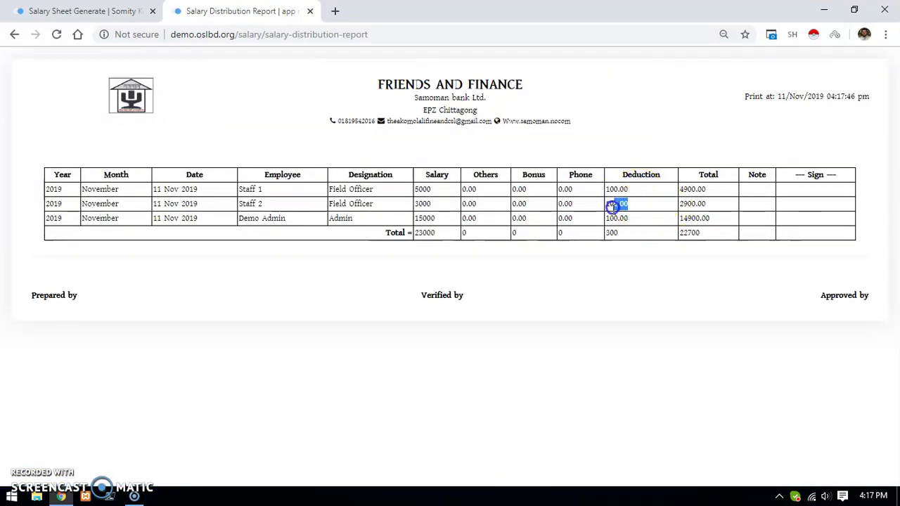
pyautogui.doubleClick(424, 233)
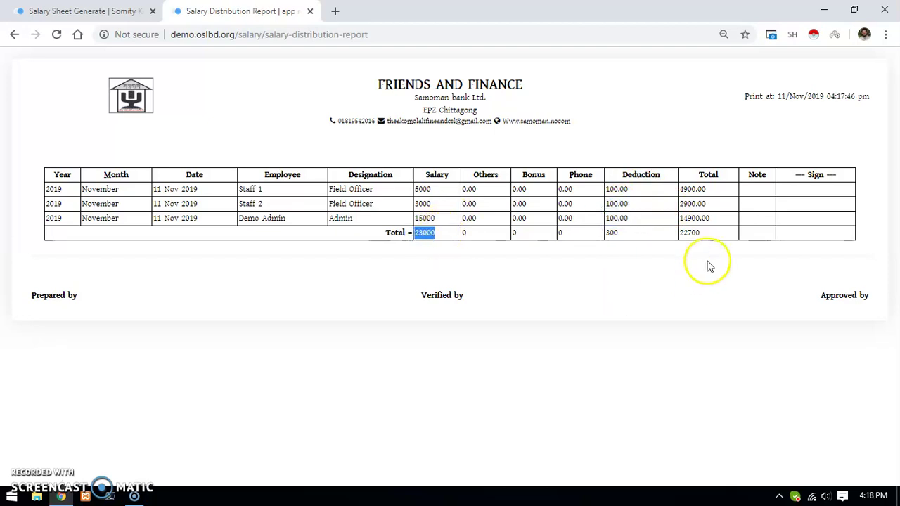
pyautogui.click(703, 239)
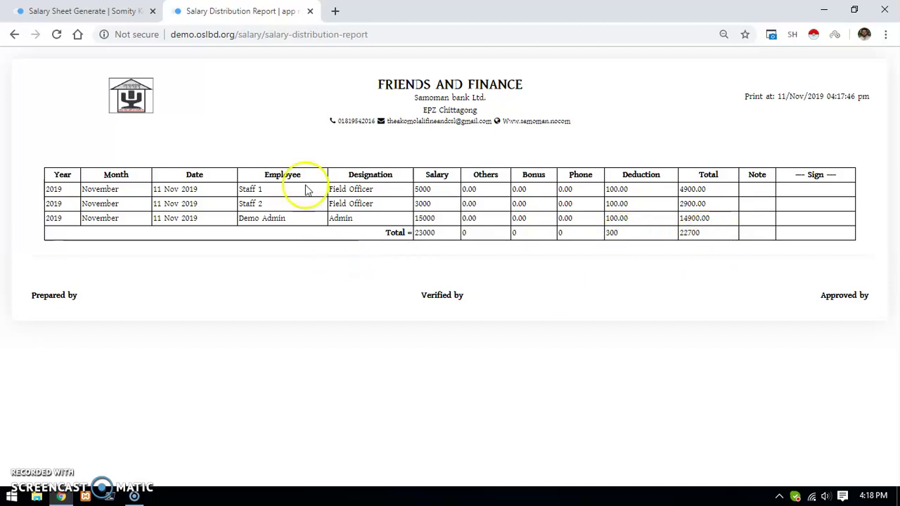
pyautogui.click(14, 35)
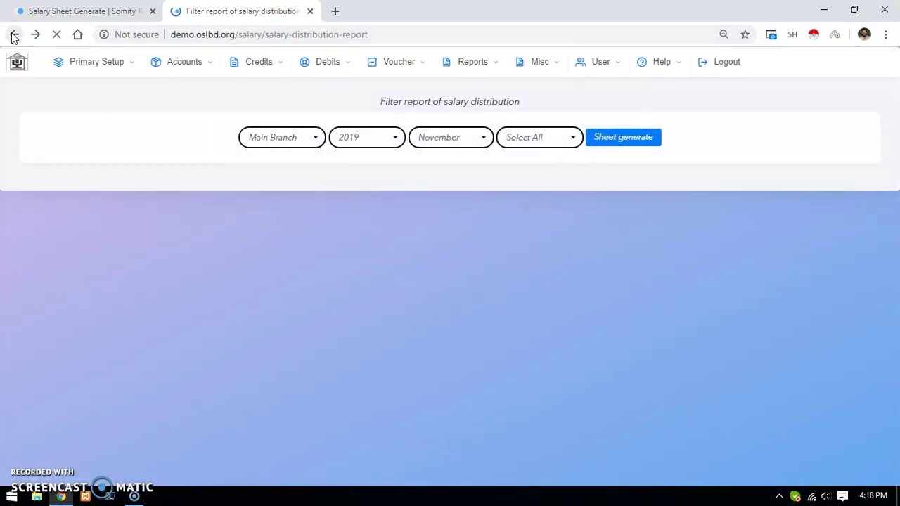
pyautogui.click(18, 63)
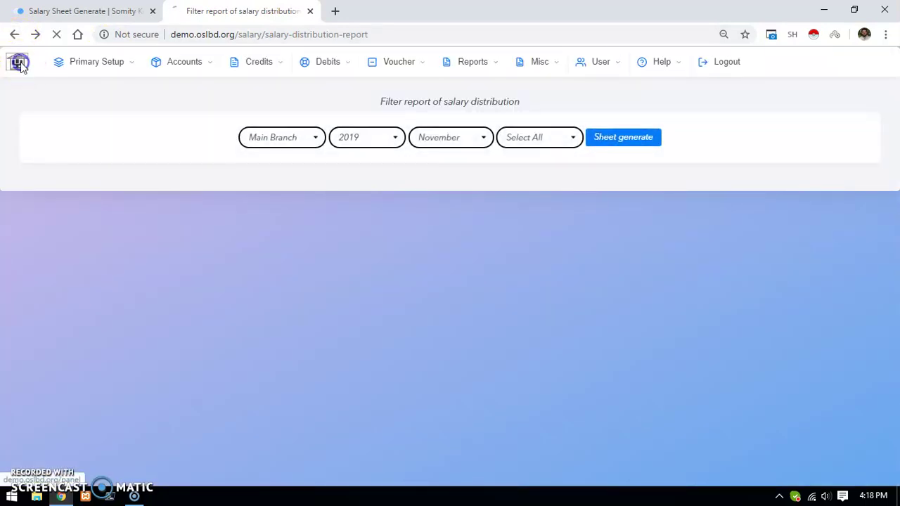